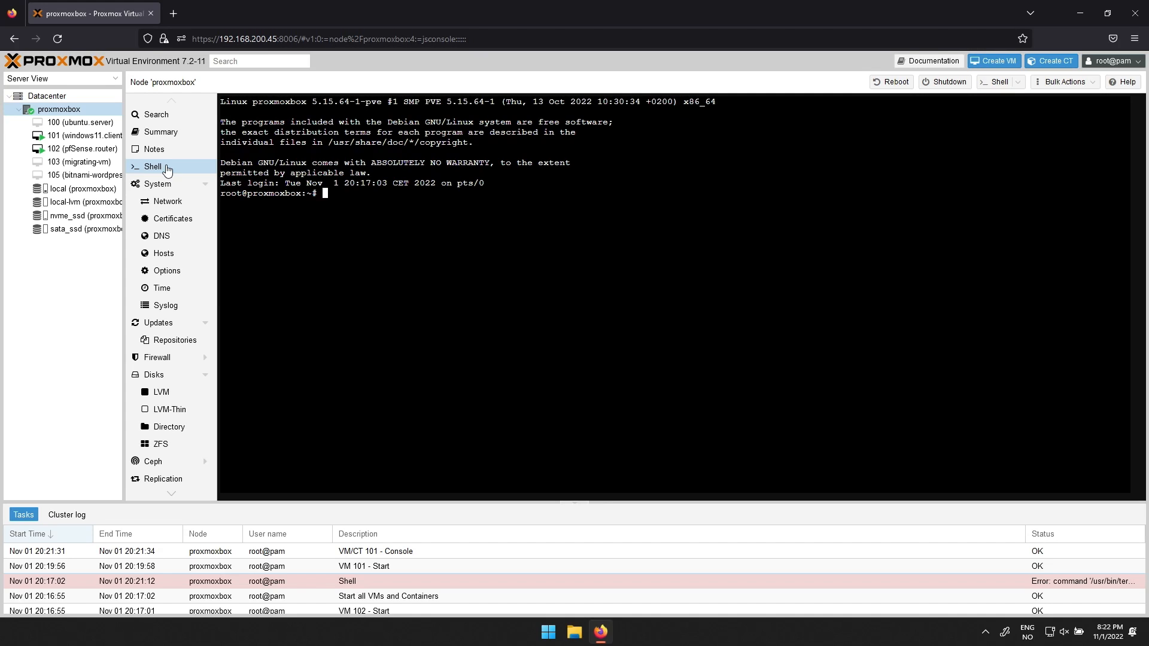
Refresh the package lists on the proxmoxbox node with apt update
text(apt up)
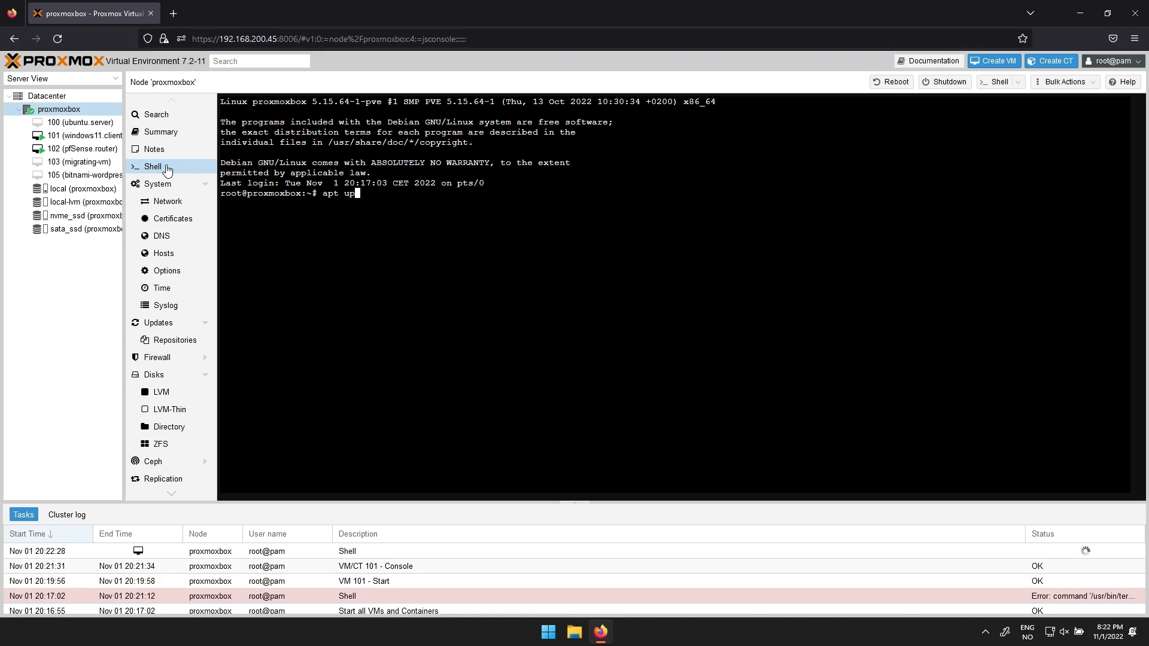
text(date)
key(Return)
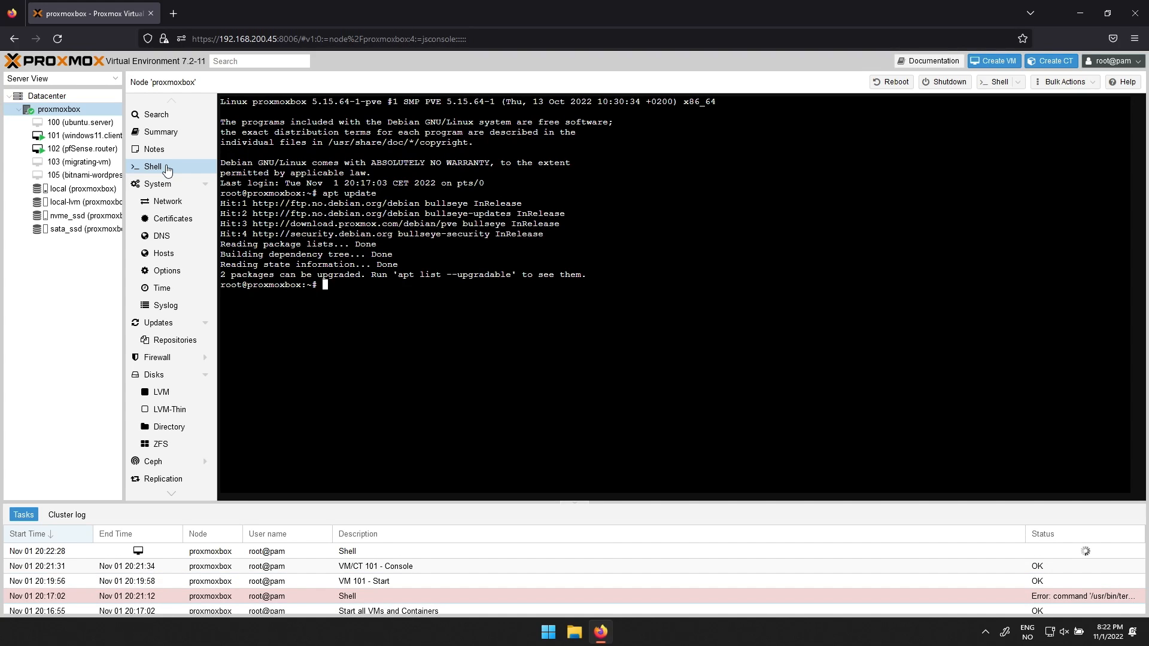
Install the openvswitch-switch package with apt and accept the installation
text(apt install openvswitch-switch)
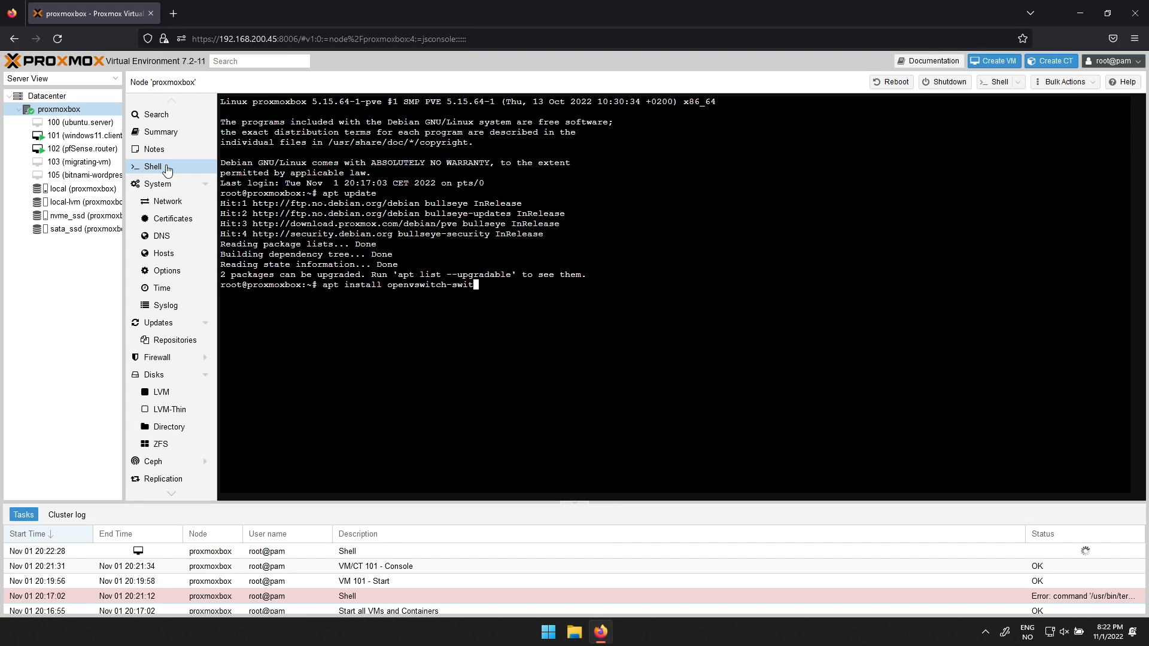
key(Return)
text(y)
key(Return)
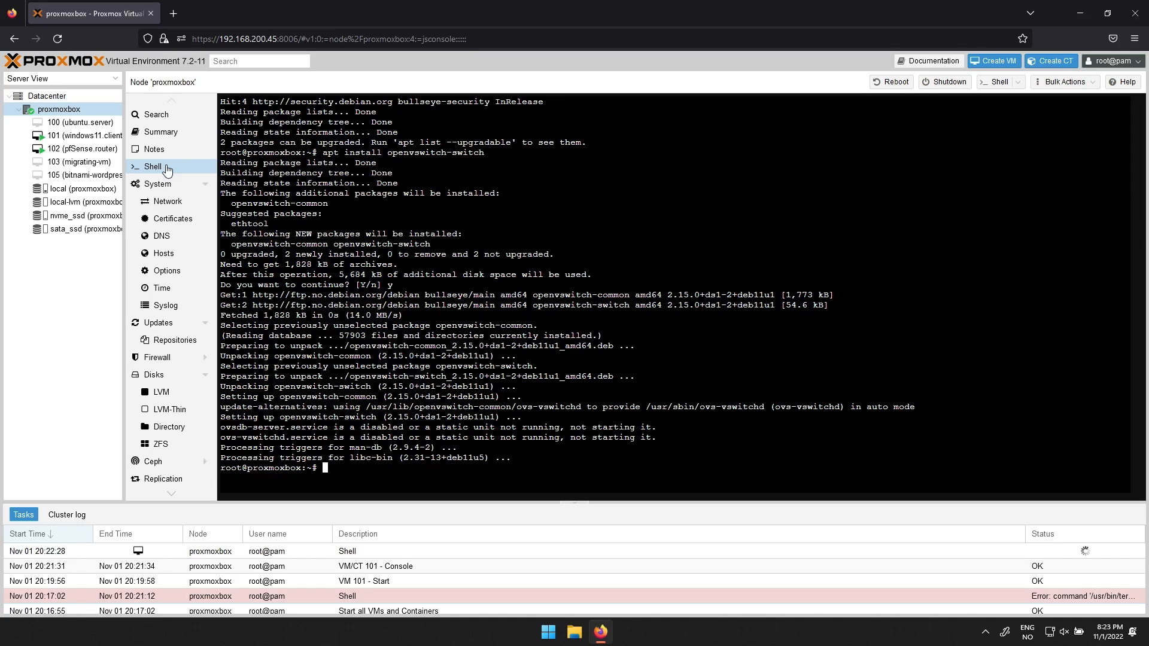
Create OVS bridge vmbr3 in the node's network configuration with the comment "vlan interface"
click(163, 202)
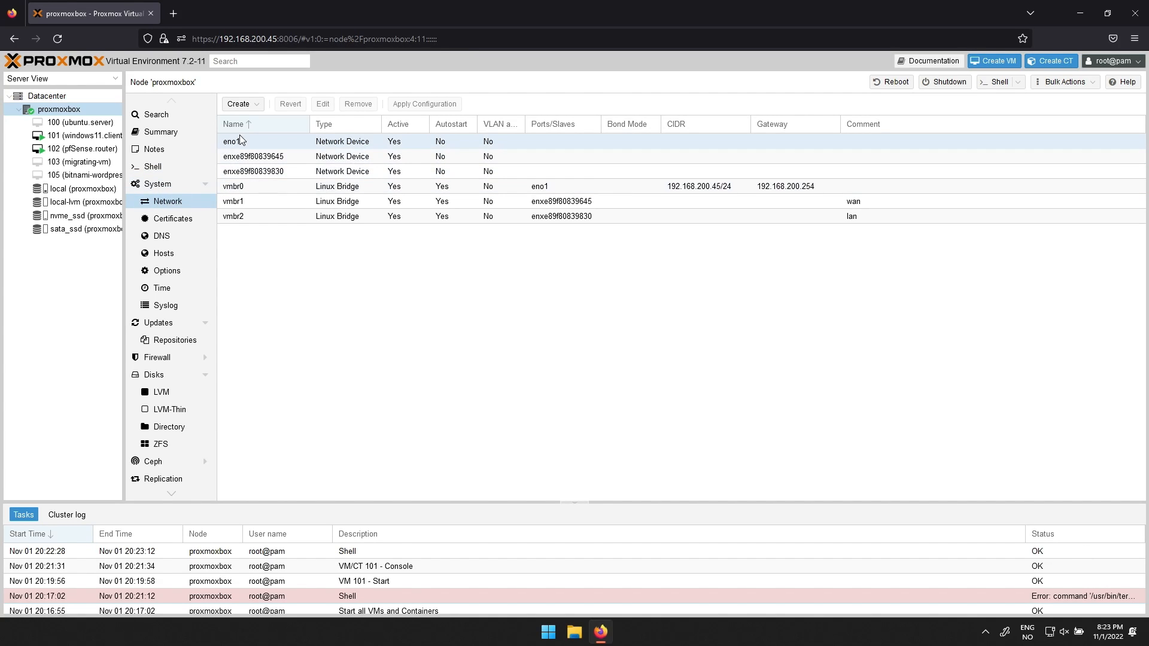
click(241, 105)
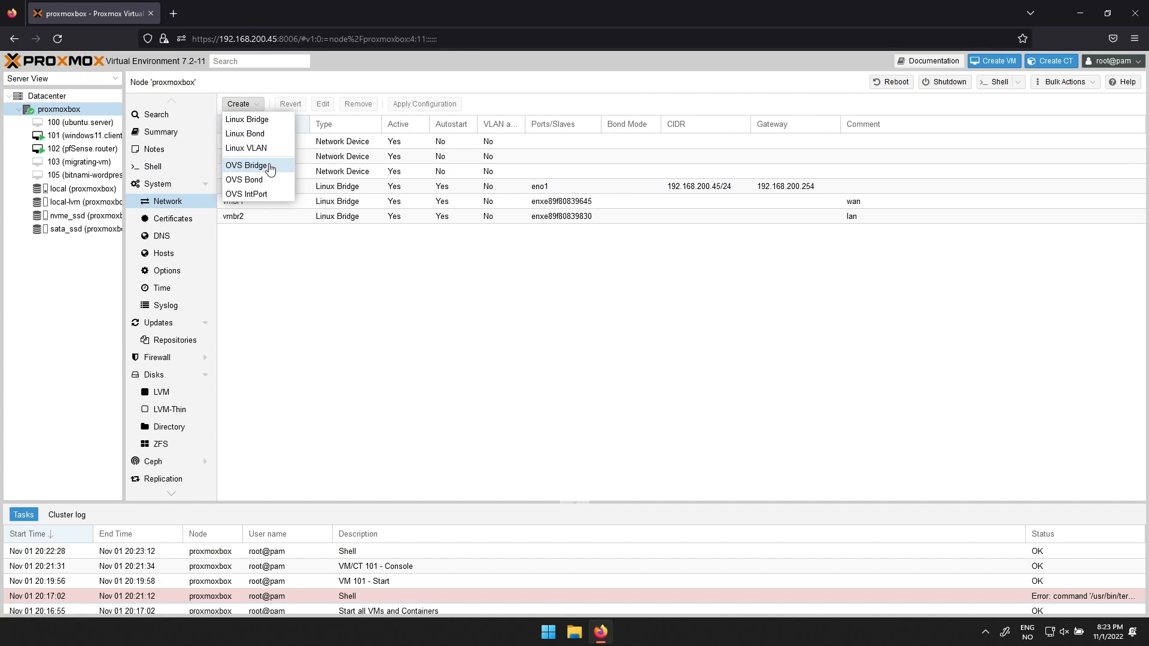
click(246, 165)
click(658, 334)
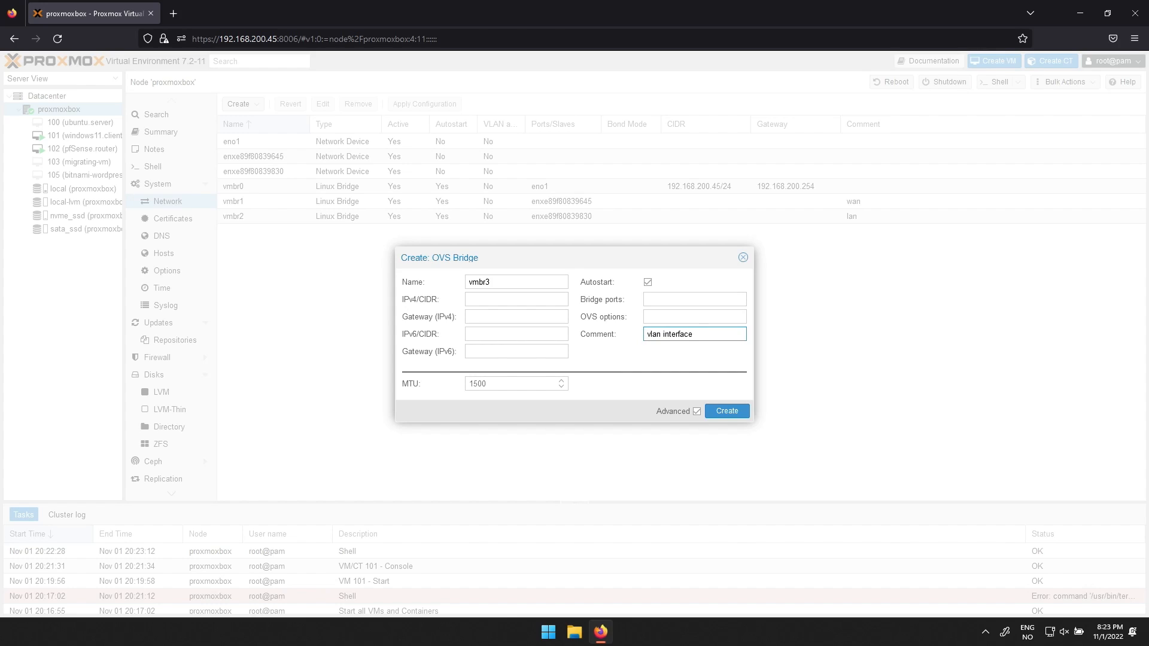
click(733, 411)
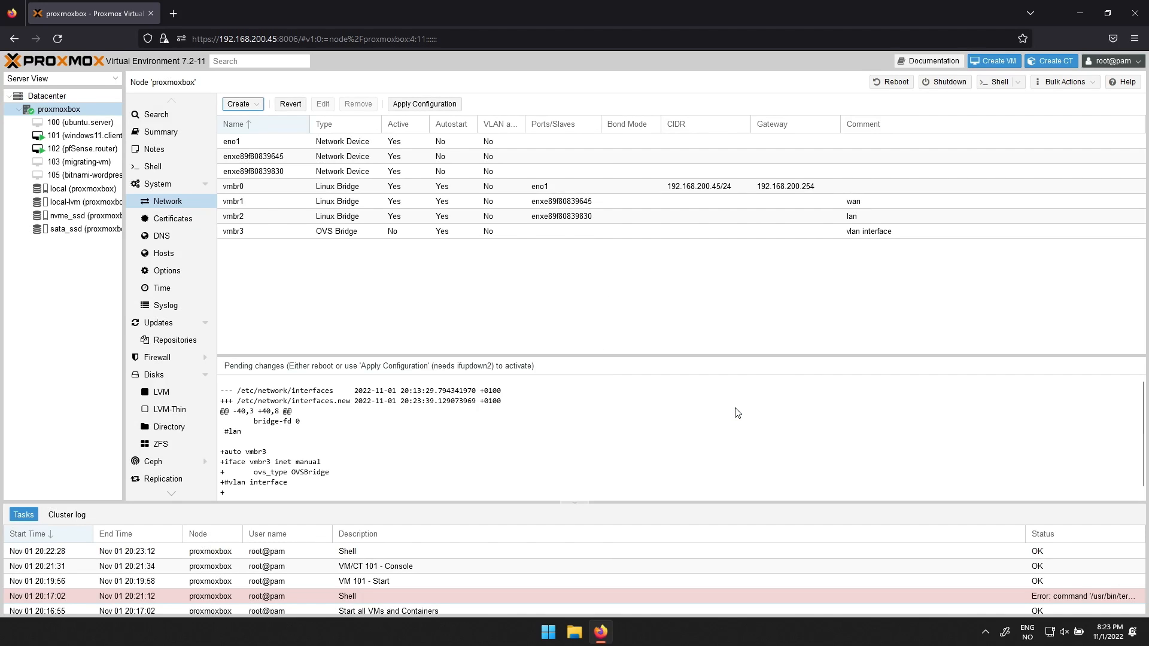
Create an OVS IntPort named vlan100 on bridge vmbr3 with VLAN tag 100
click(250, 108)
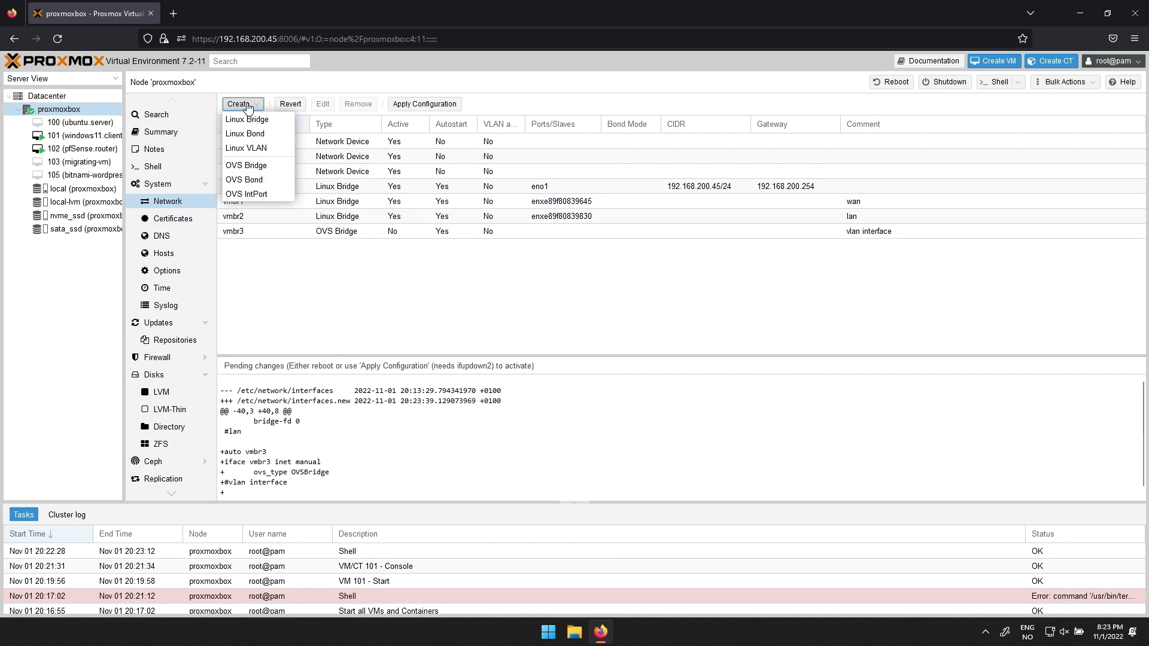
click(252, 195)
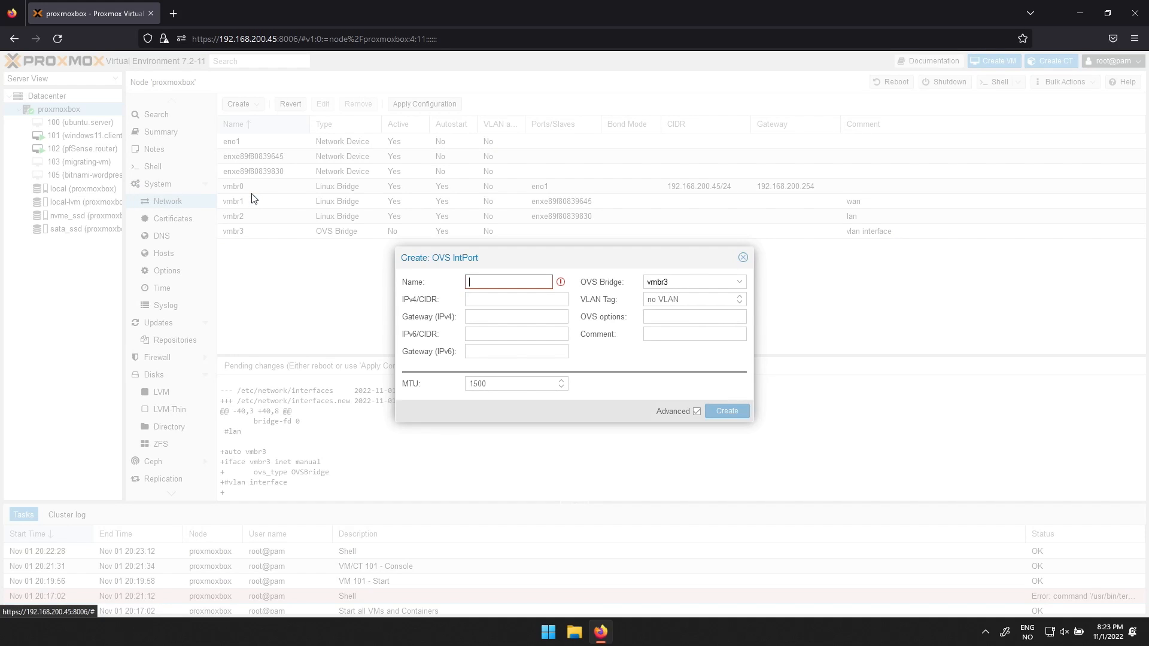
text(vlan100)
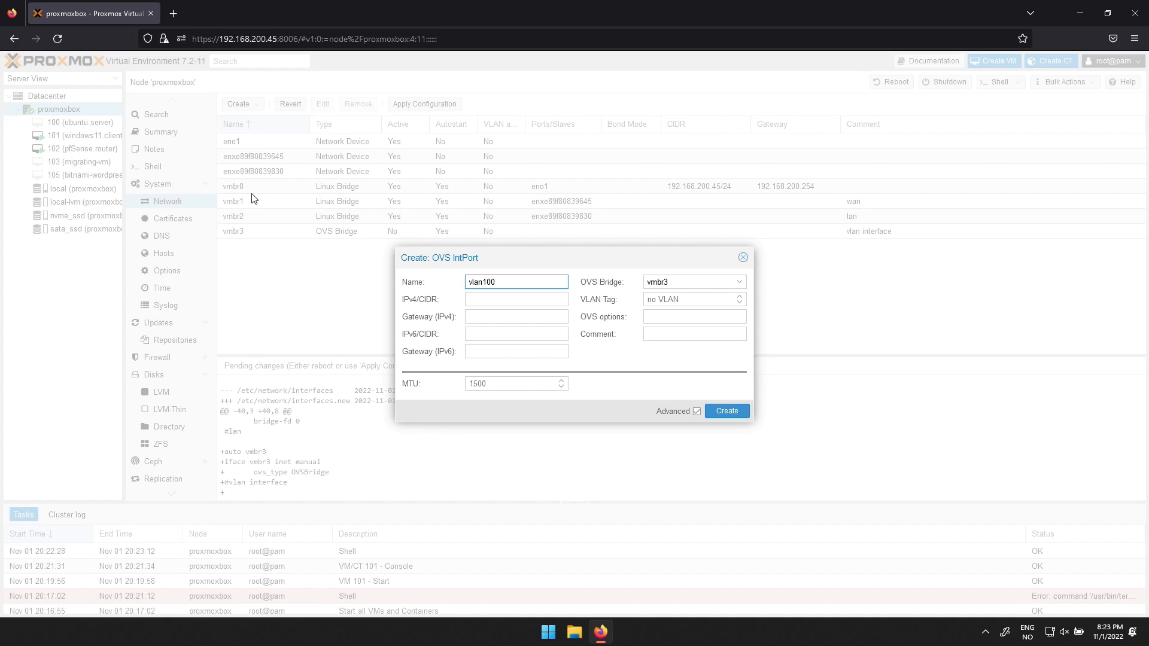
click(652, 300)
text(100)
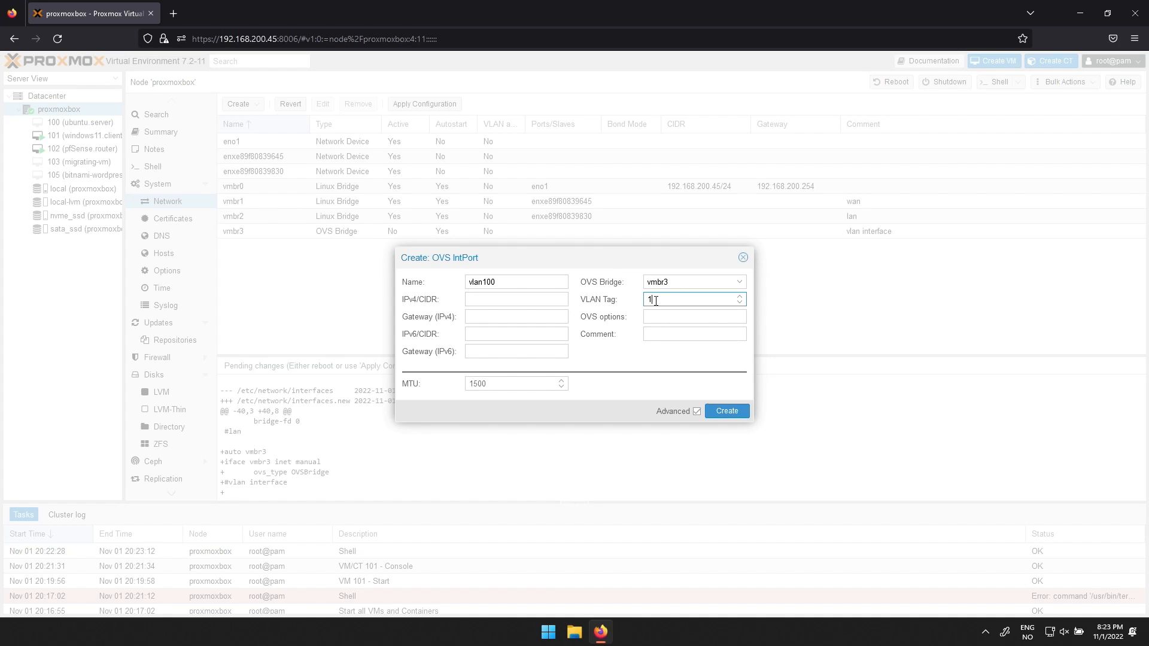
click(728, 416)
Create an OVS IntPort named vlan200 on bridge vmbr3 with VLAN tag 200, and apply the pending network configuration
click(238, 104)
click(248, 192)
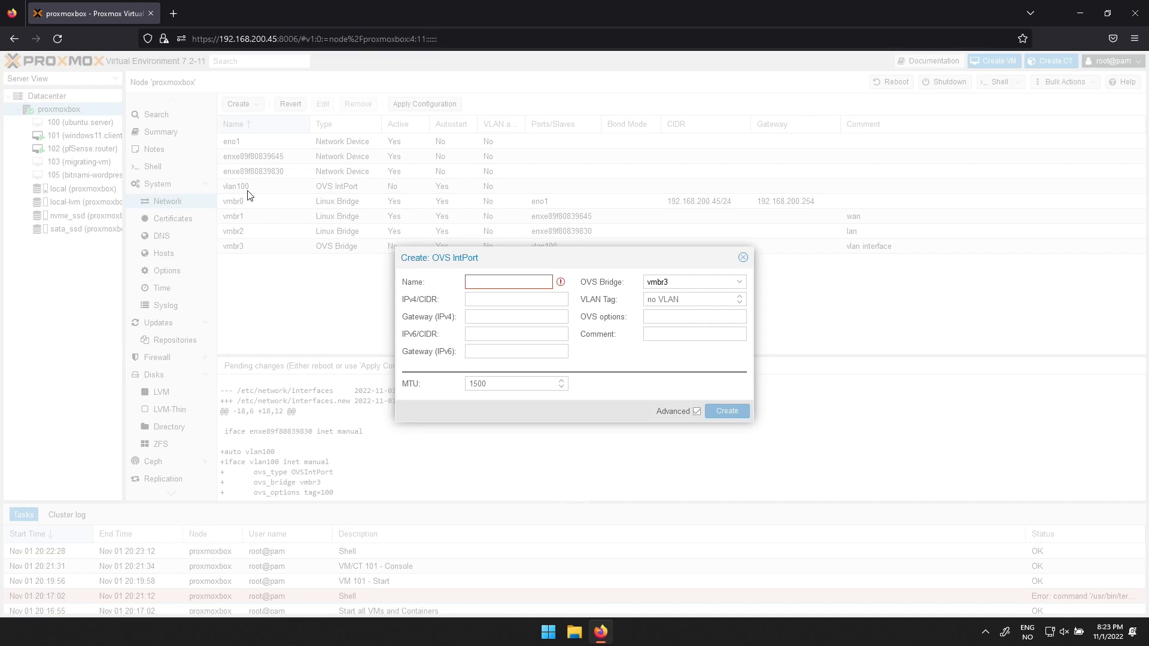
text(vlan200)
click(633, 299)
text(200)
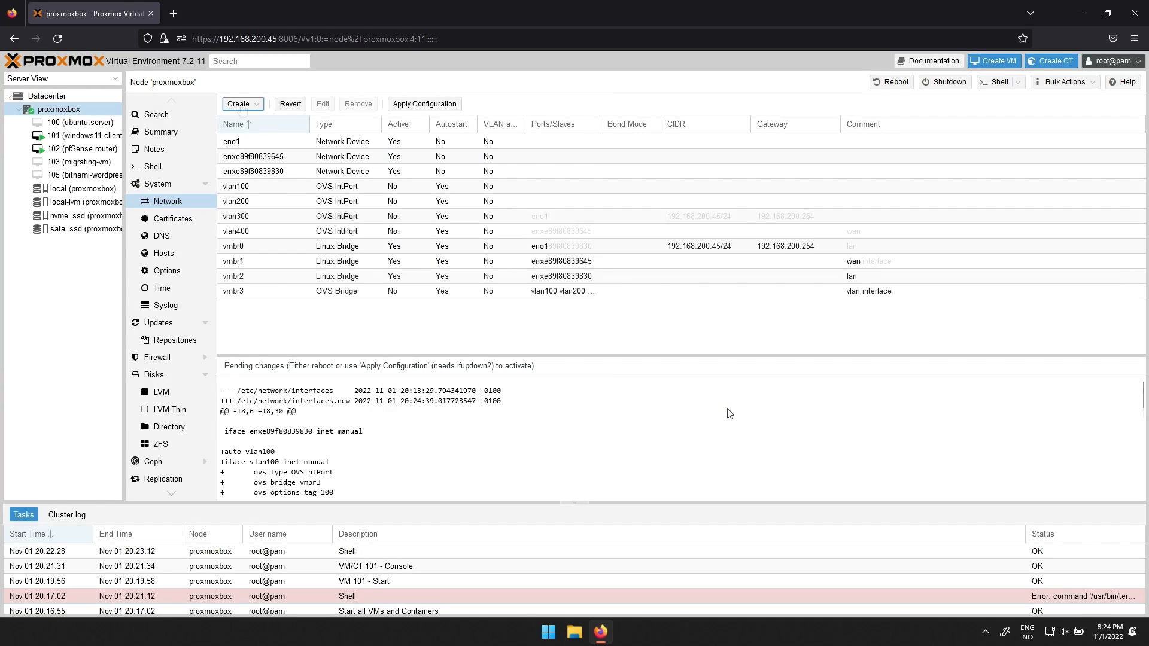
click(425, 106)
click(550, 360)
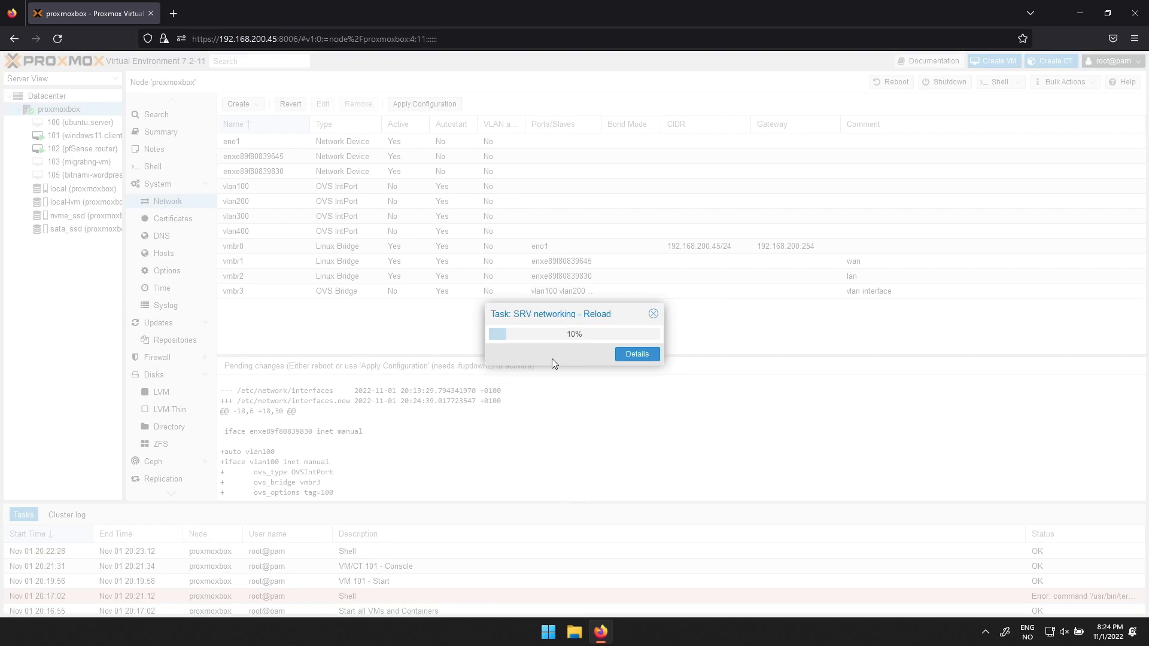
Add a VirtIO network device on bridge vmbr3 to the hardware of virtual machine 102 (pfSense.router)
click(63, 150)
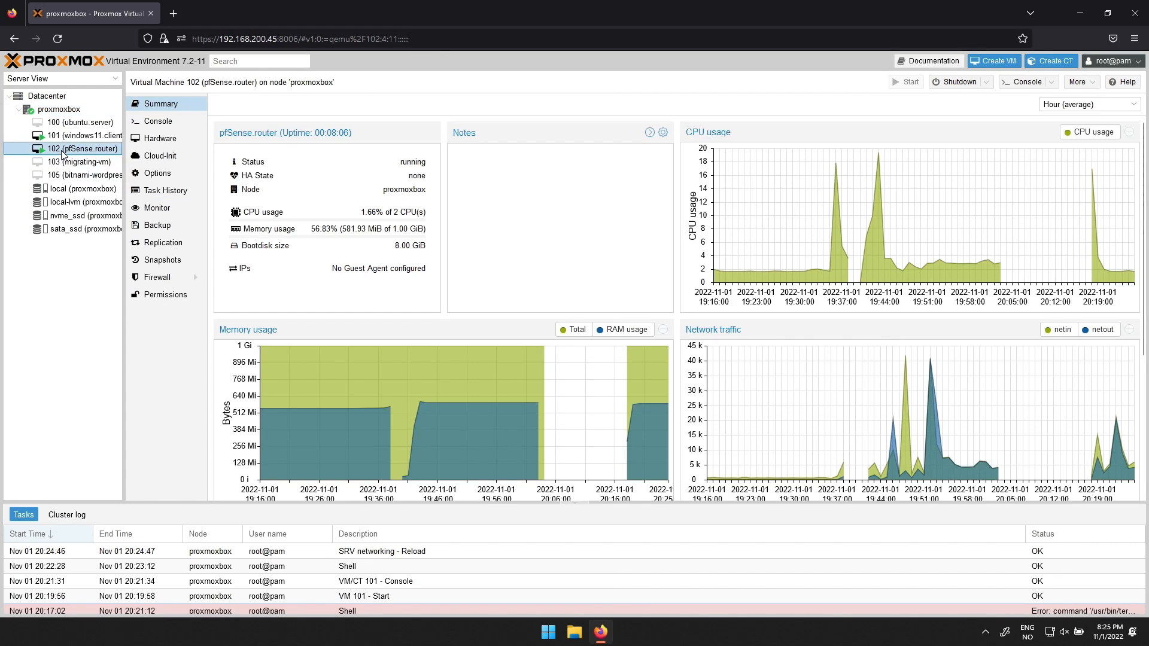
click(161, 142)
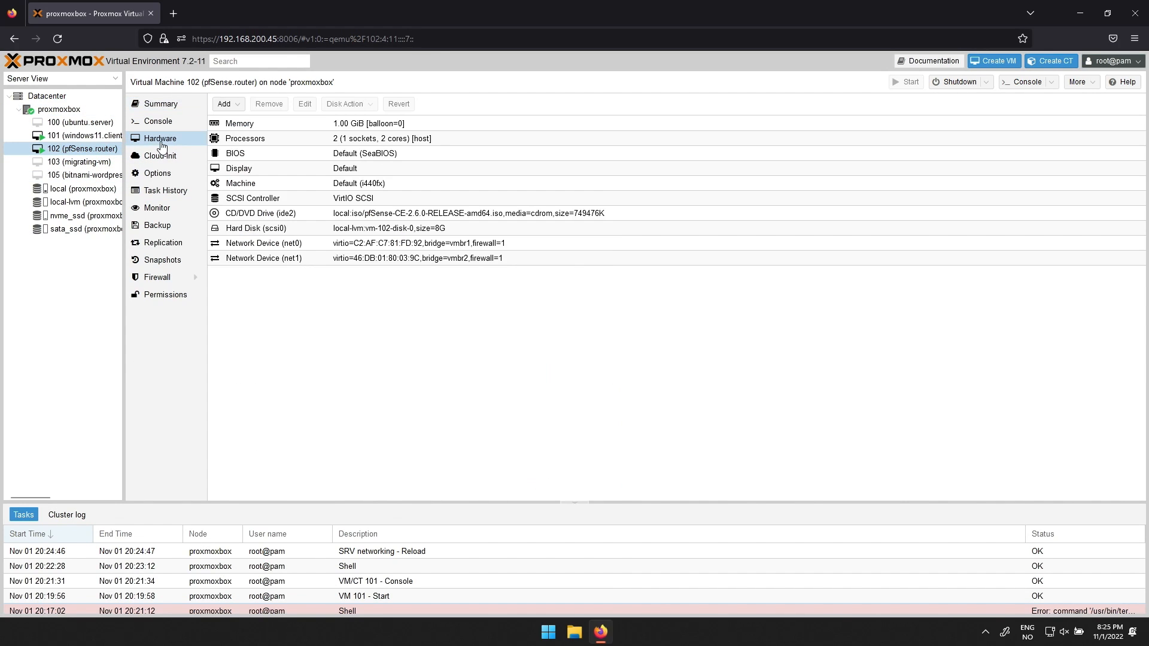
click(225, 104)
click(243, 148)
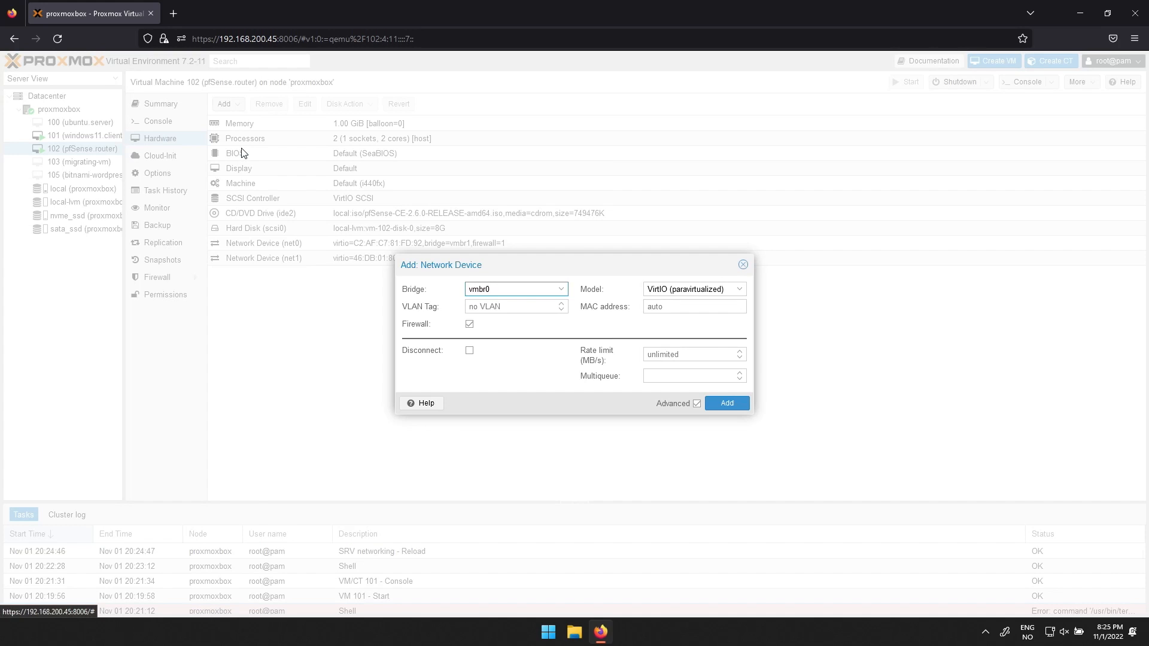
click(561, 296)
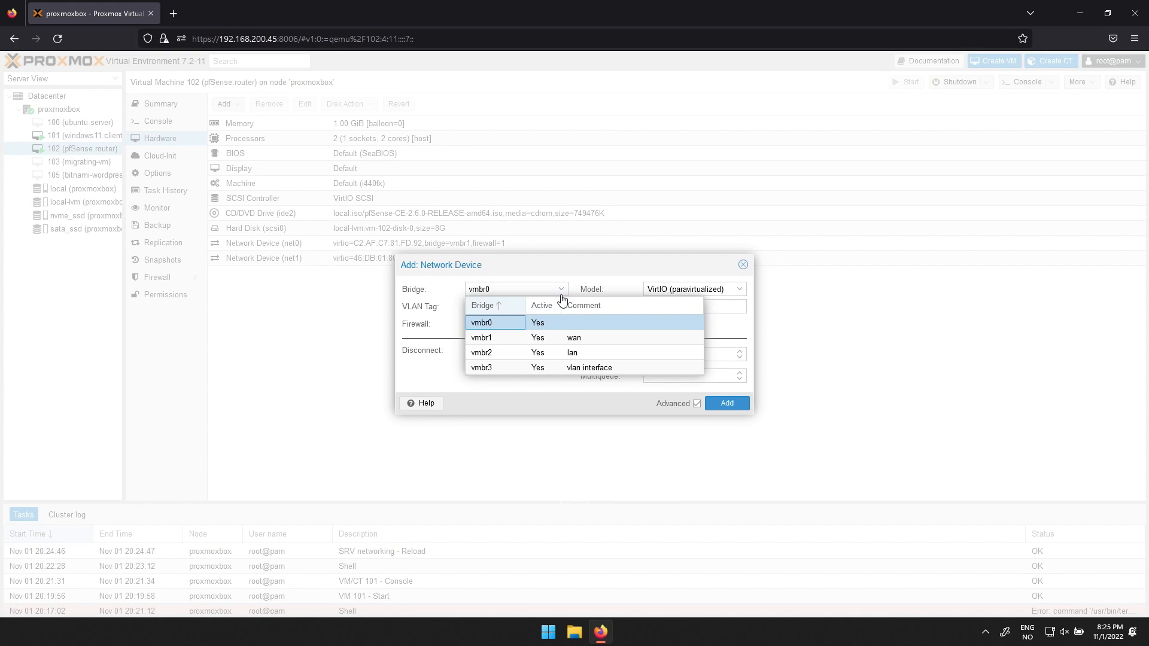
click(591, 368)
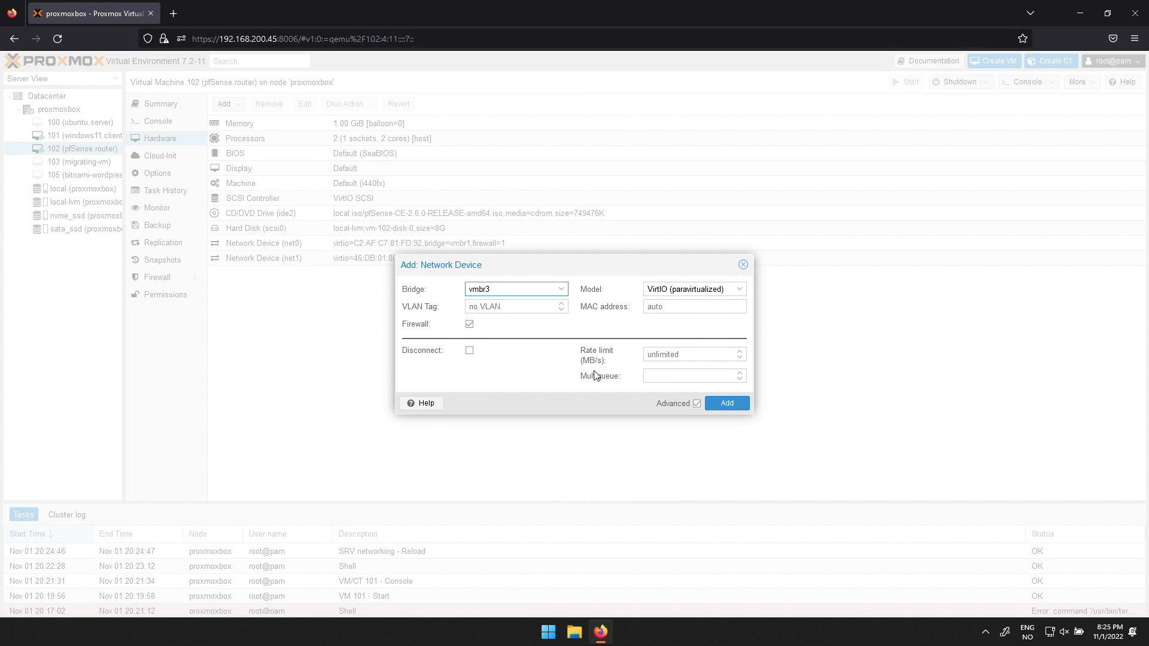
click(720, 406)
Open the pfSense web interface at 192.168.33.1 in a new browser tab and sign in
click(173, 15)
text(192.168.33.1)
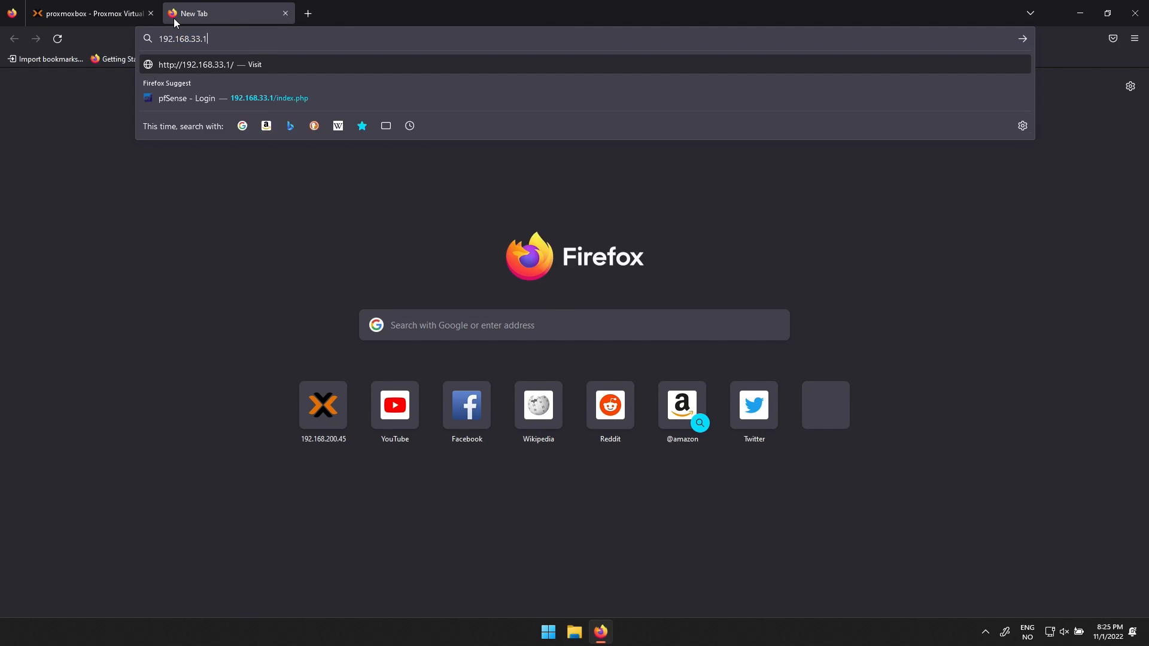
key(Return)
key(Return)
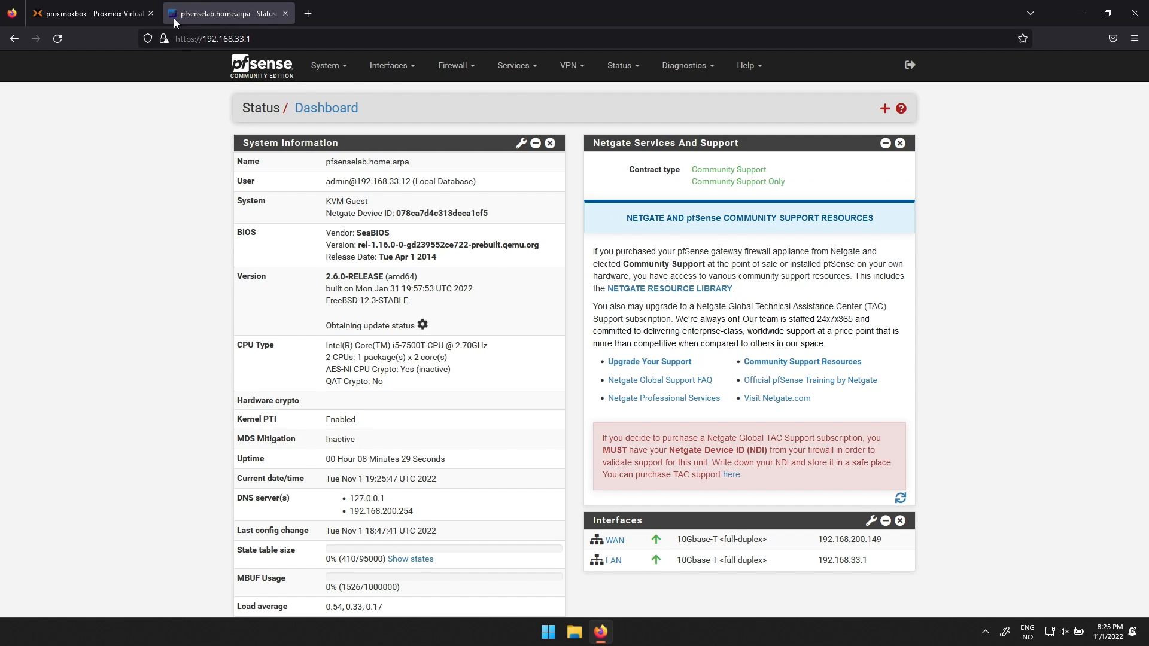
Create a VLAN in pfSense on parent interface vtnet2 with VLAN tag 100 and description "home", and save it
click(405, 70)
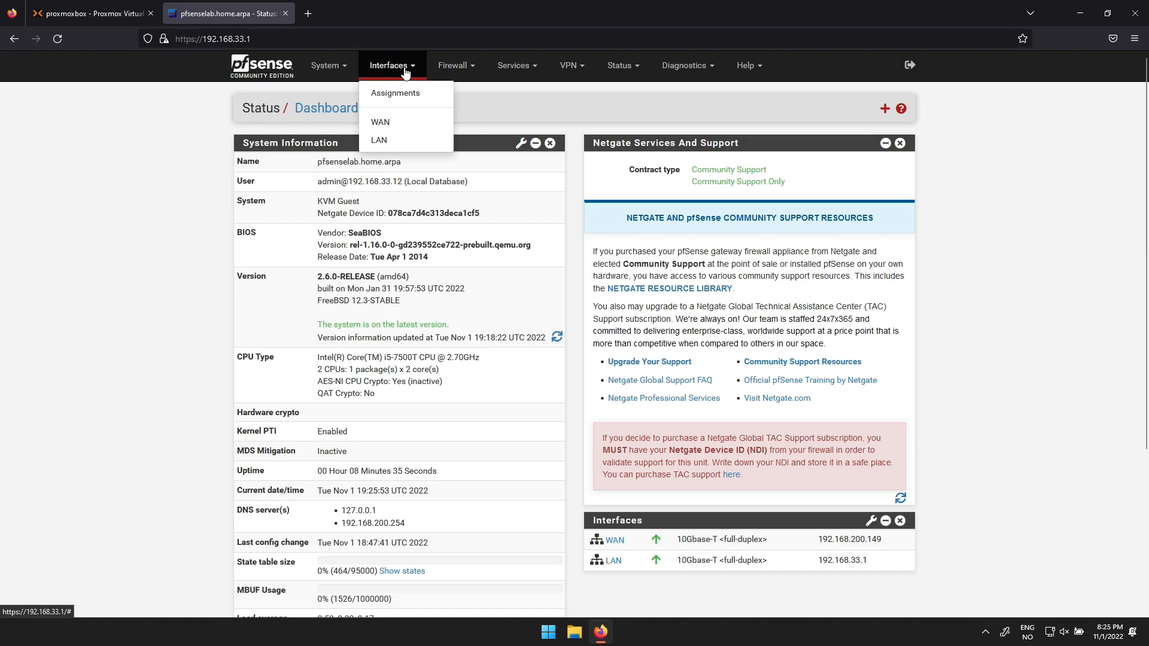
click(401, 89)
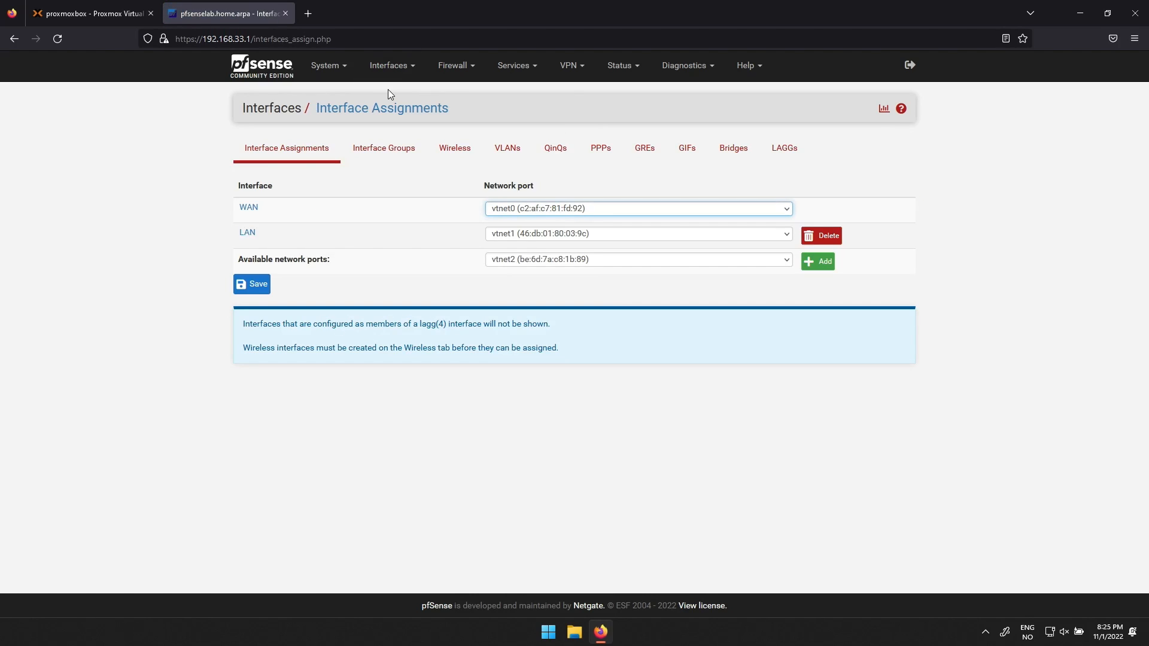
click(519, 155)
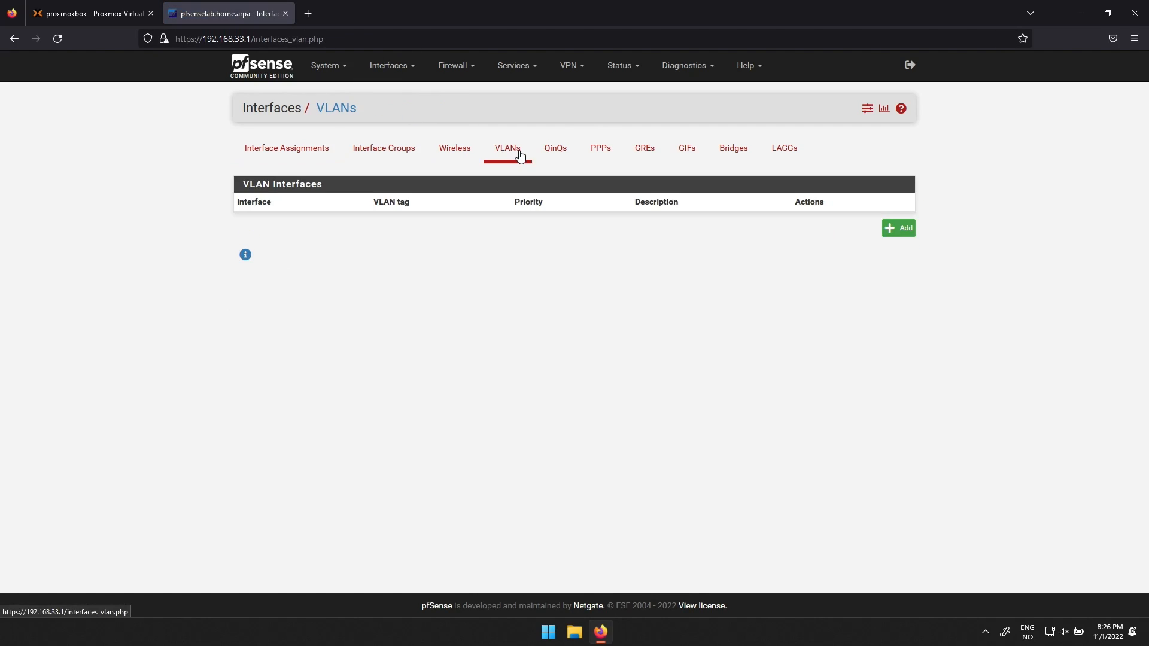
click(894, 233)
click(675, 165)
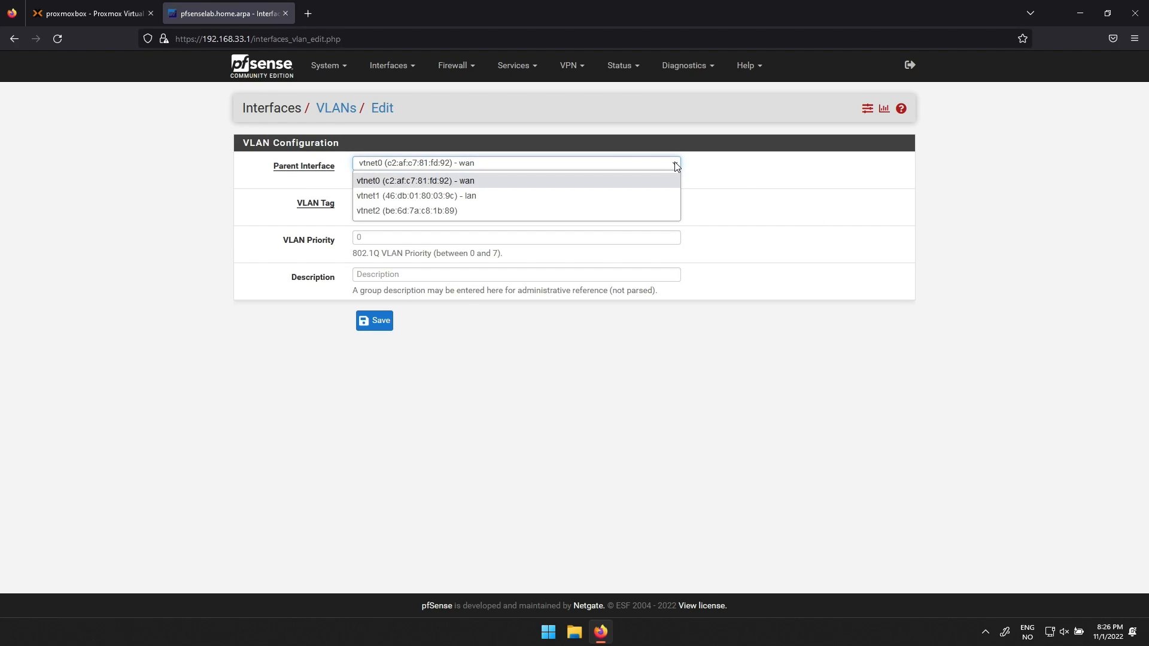
click(428, 212)
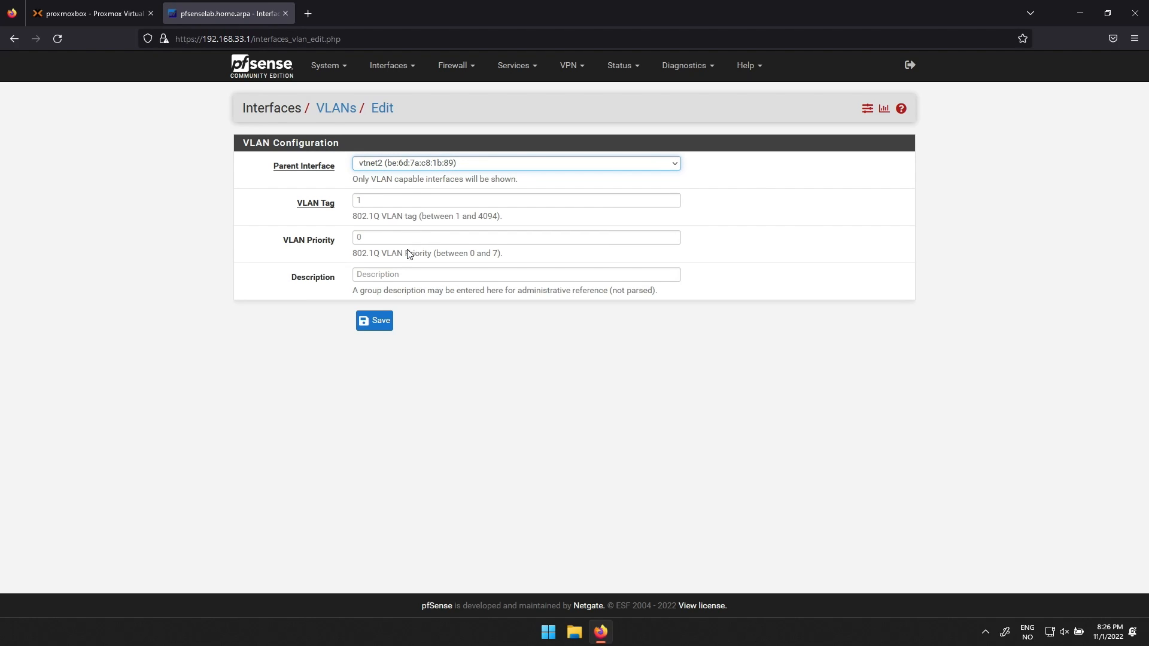
click(395, 204)
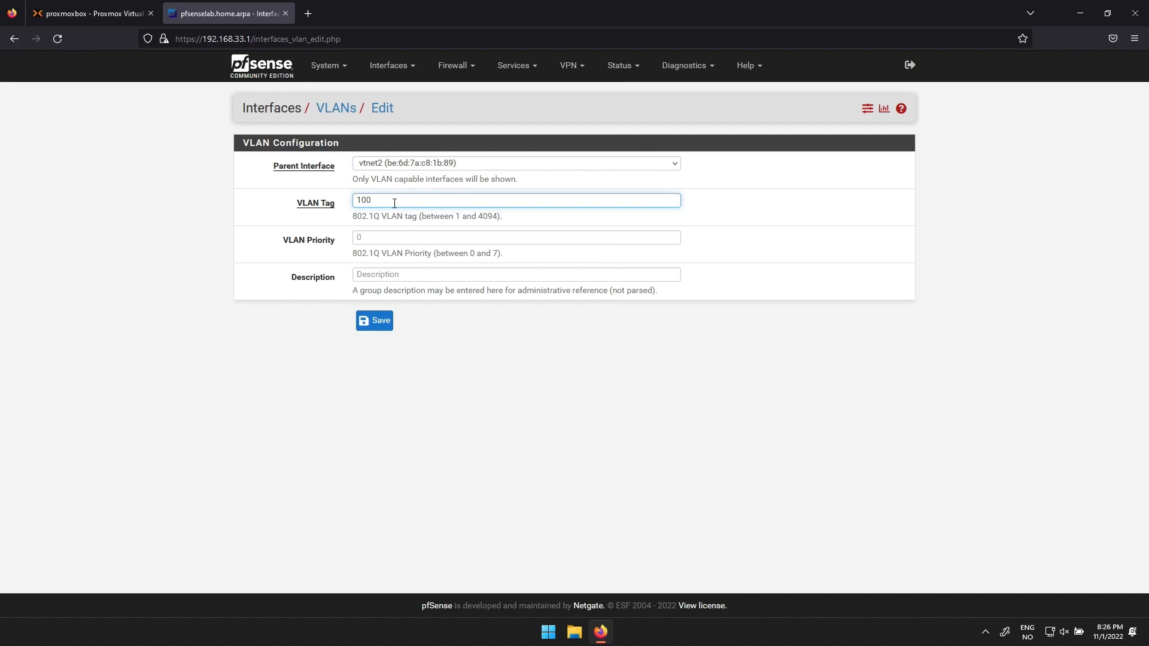
click(382, 273)
text(home)
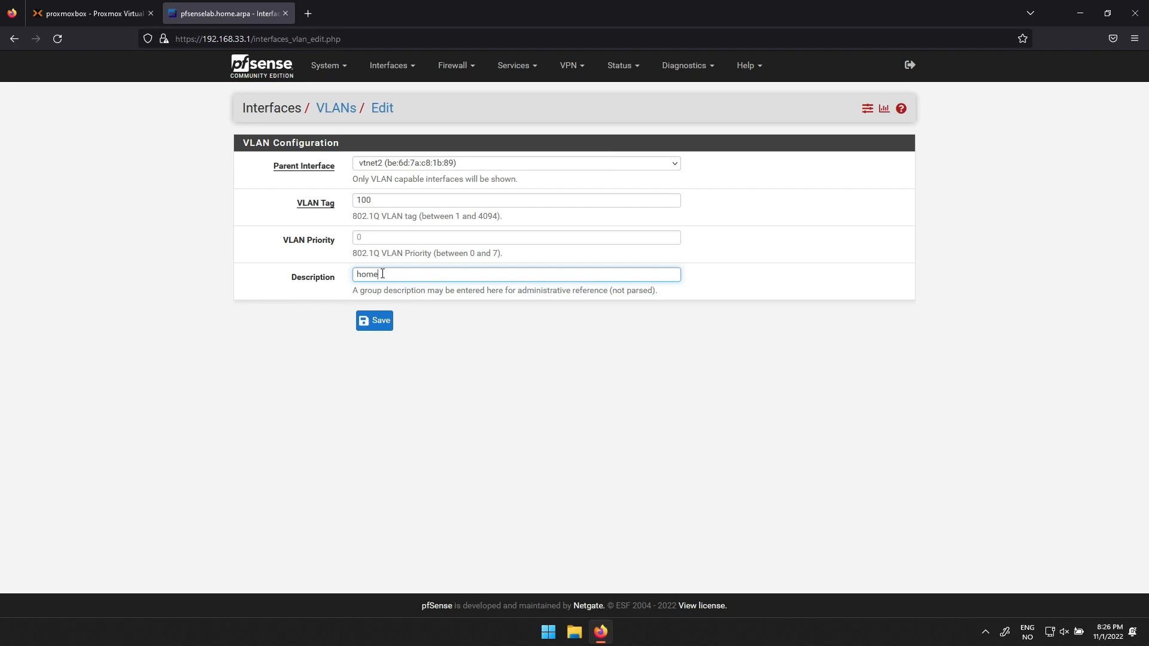
click(374, 321)
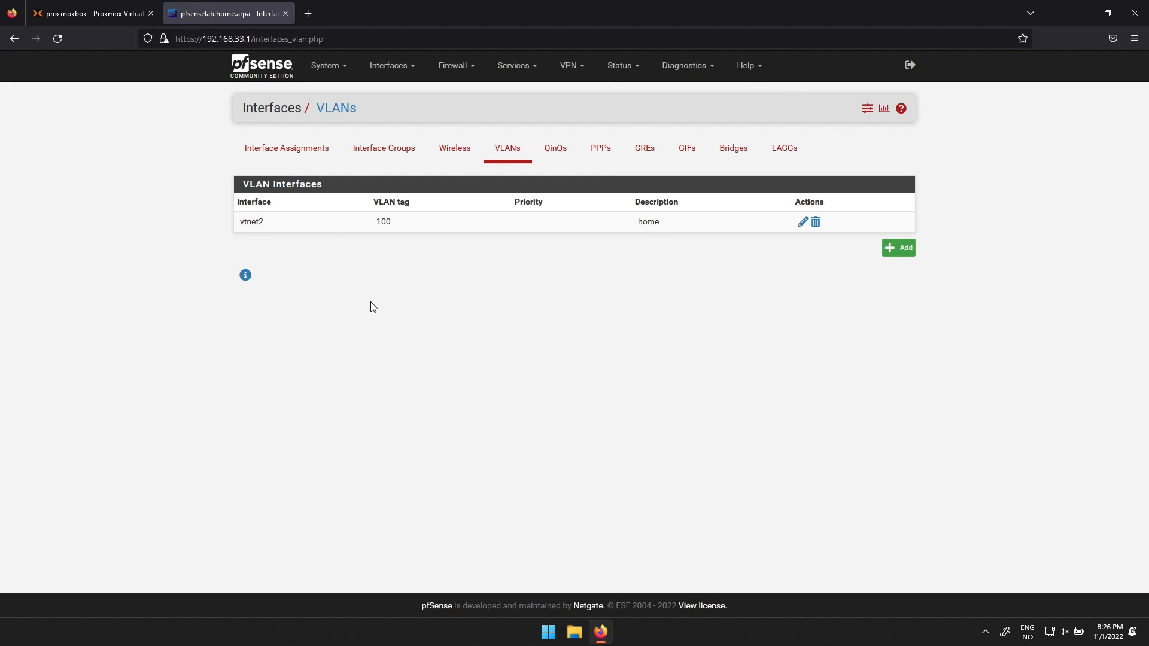
Add "VLAN 100 on vtnet2 (home)" as a new interface in the pfSense interface assignments
click(286, 153)
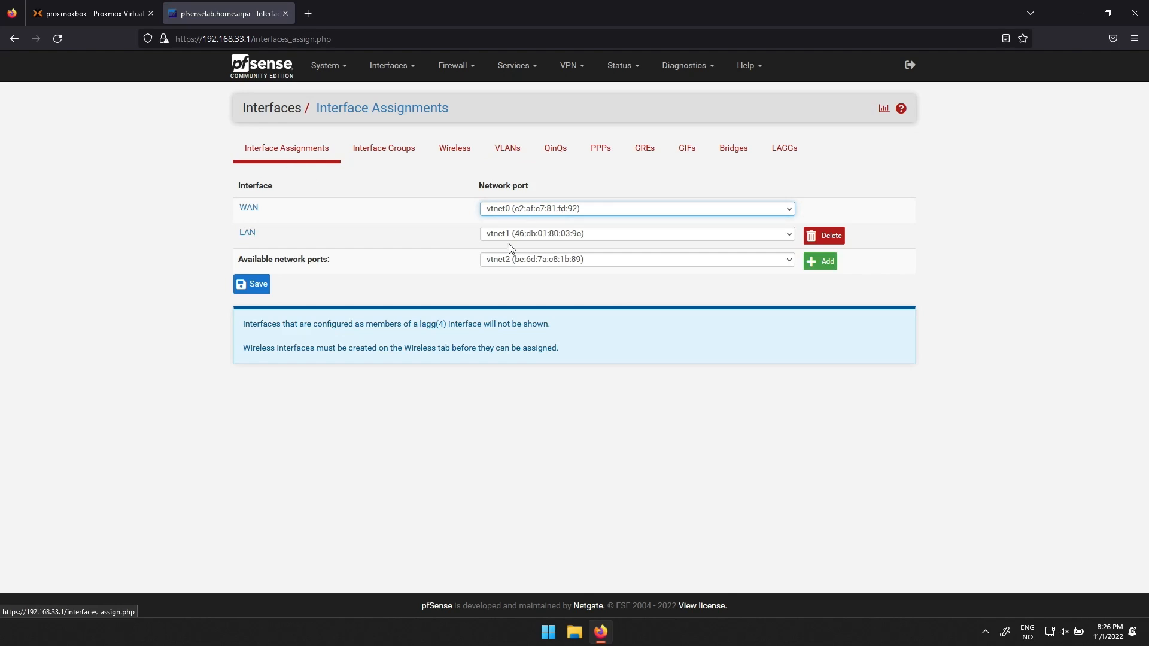
click(787, 261)
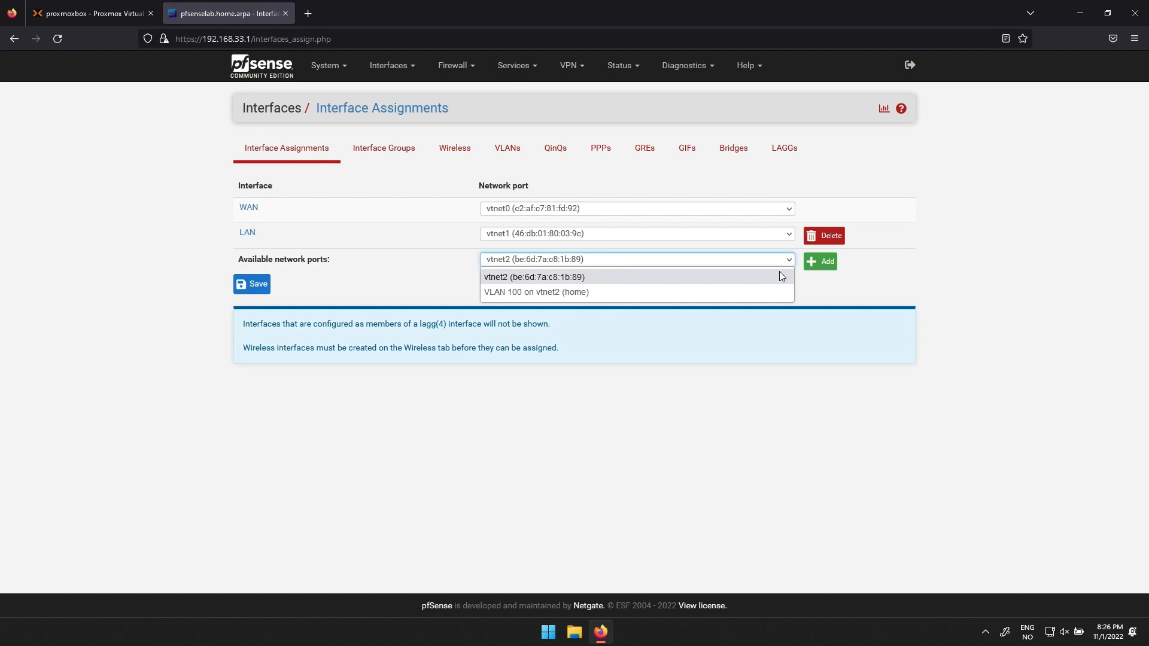
click(773, 292)
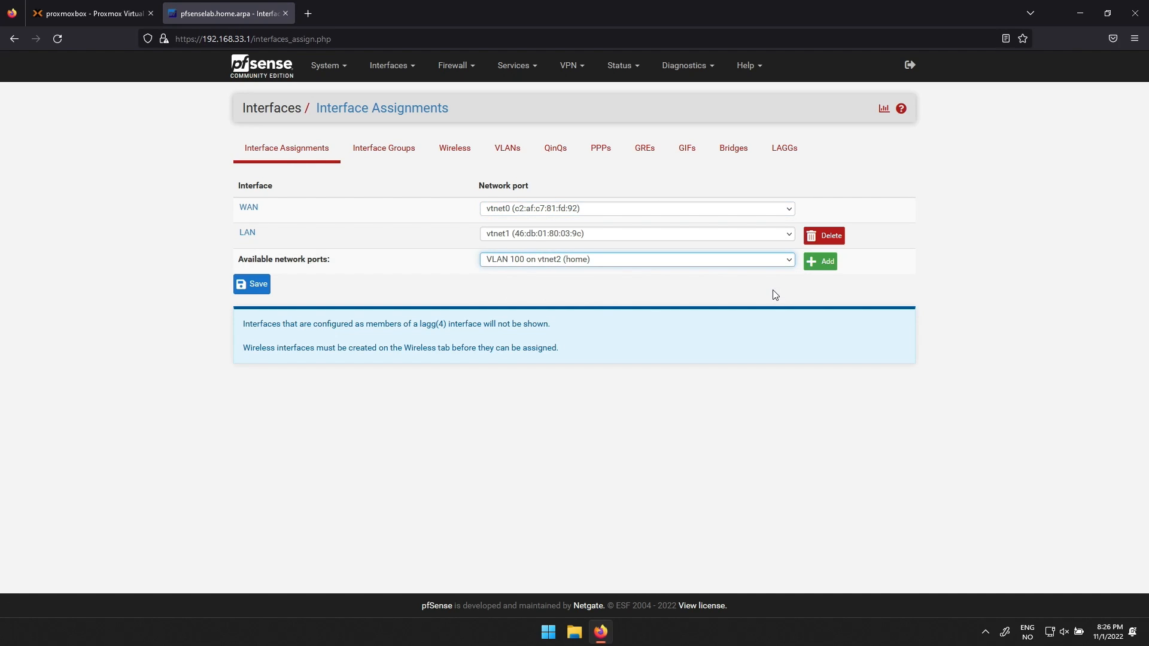
click(819, 263)
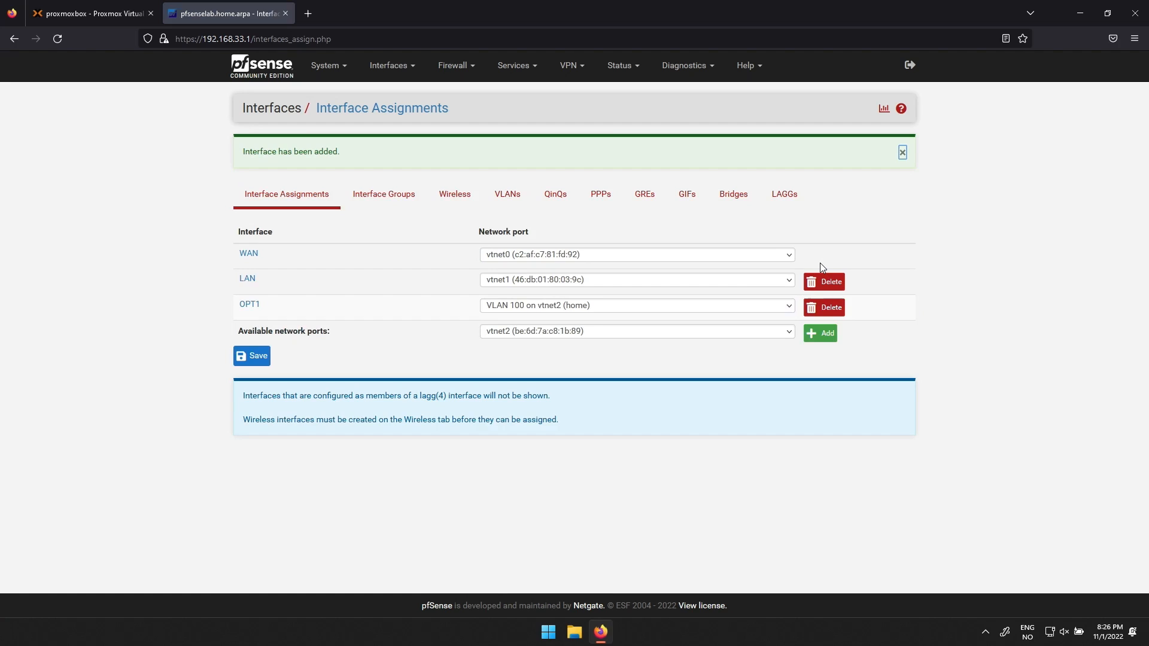
Enable the OPT1 interface and set its description to "vlan100home"
click(250, 305)
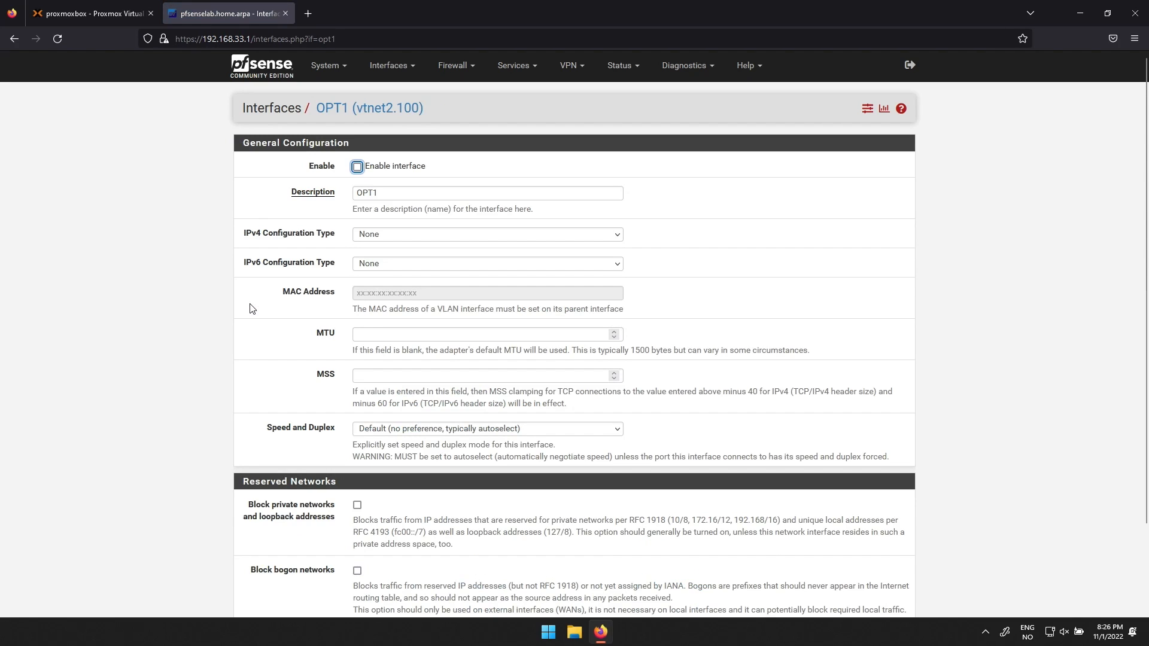
click(357, 167)
double_click(356, 192)
text(vlan1)
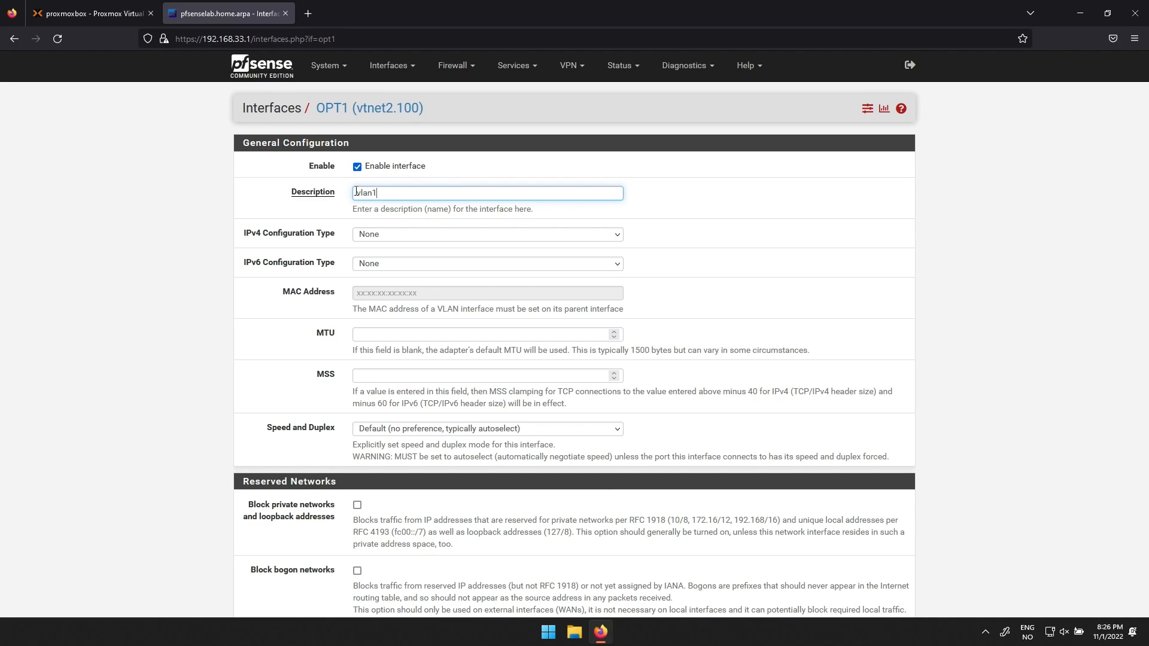
text(00home)
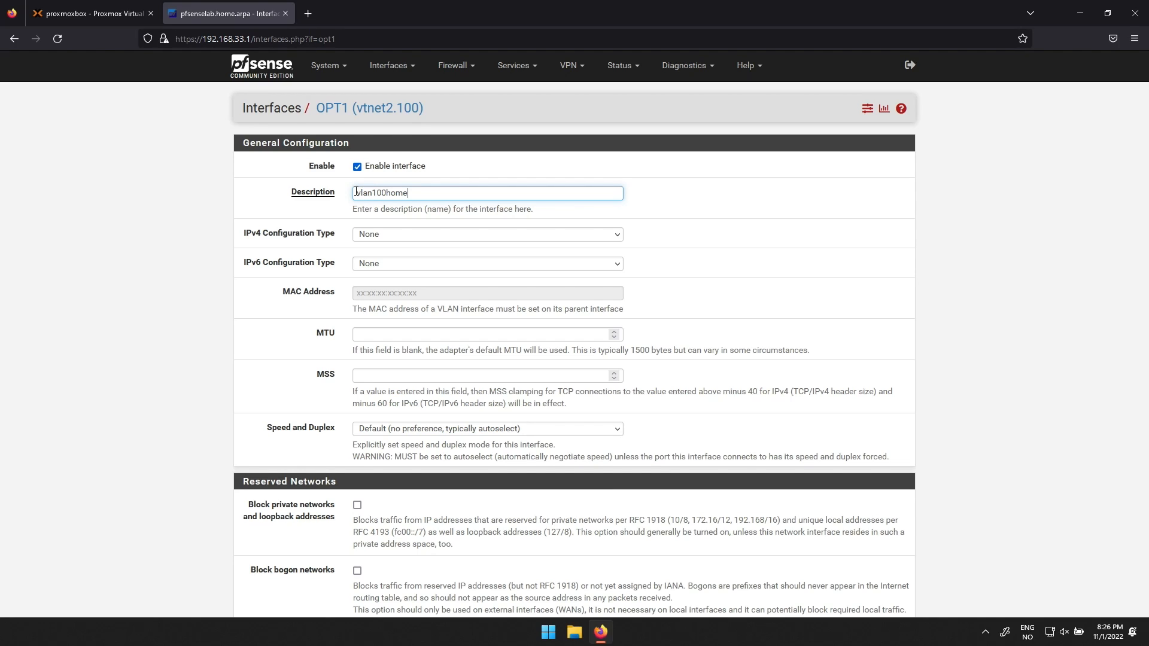
Give the vlan100home interface the static IPv4 address 10.0.1.1/24, save it and apply the changes
click(387, 237)
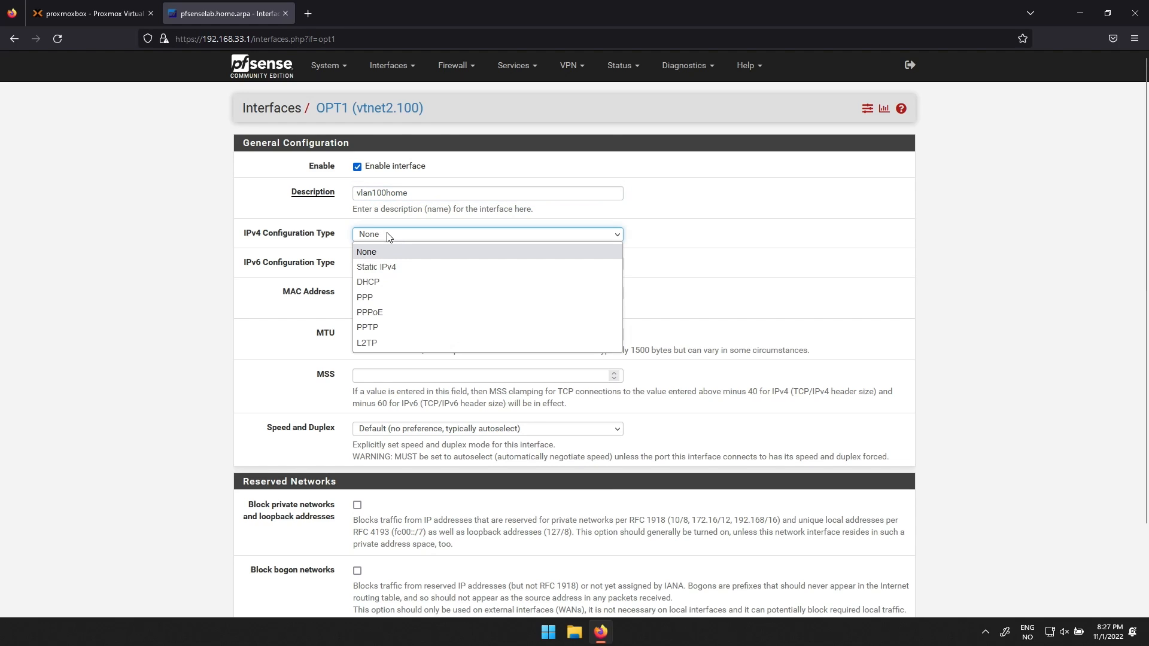
click(390, 265)
scroll(389, 273, down, 3)
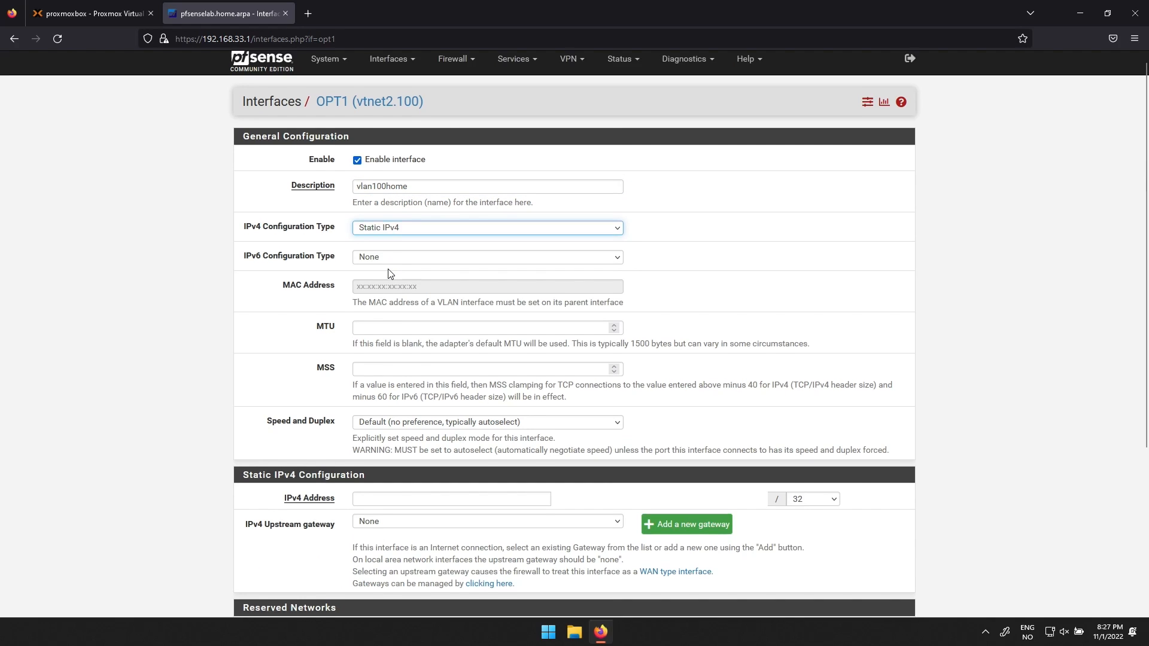
click(400, 322)
text(10.0.1.1)
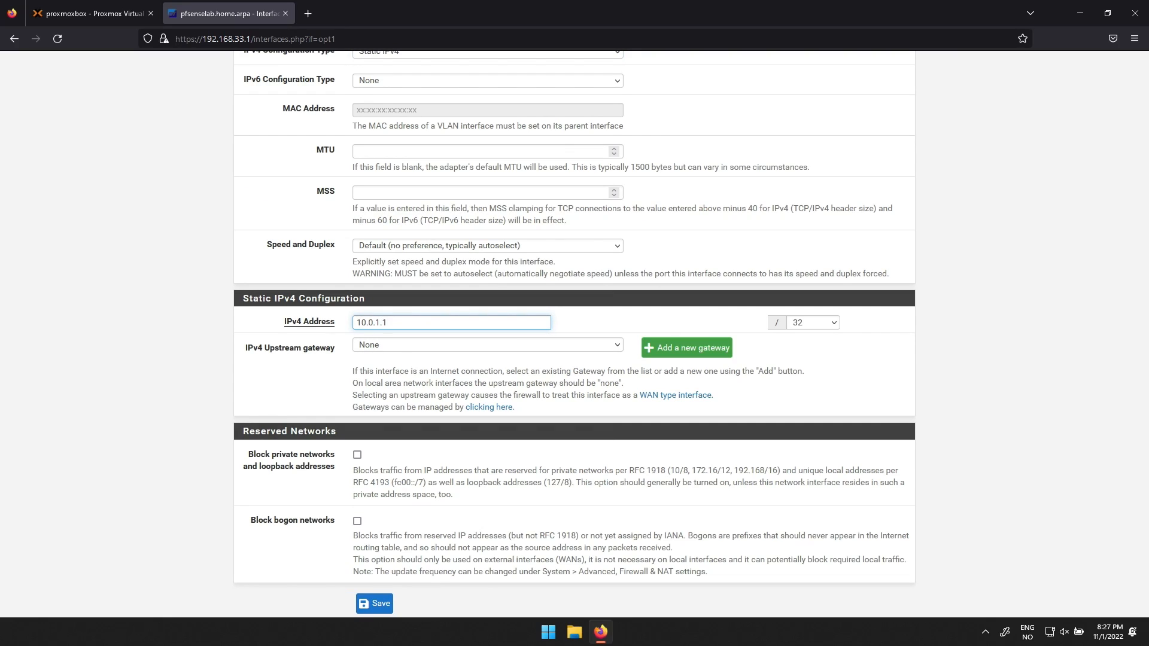
click(812, 322)
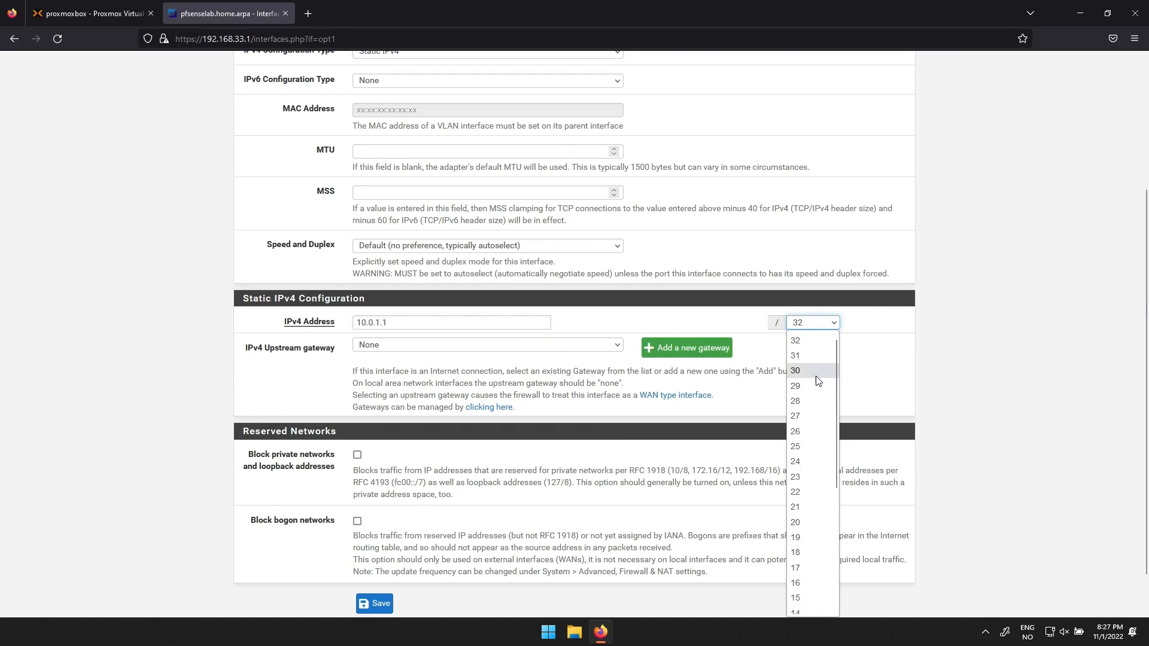
scroll(814, 402, down, 4)
scroll(811, 395, up, 2)
click(798, 355)
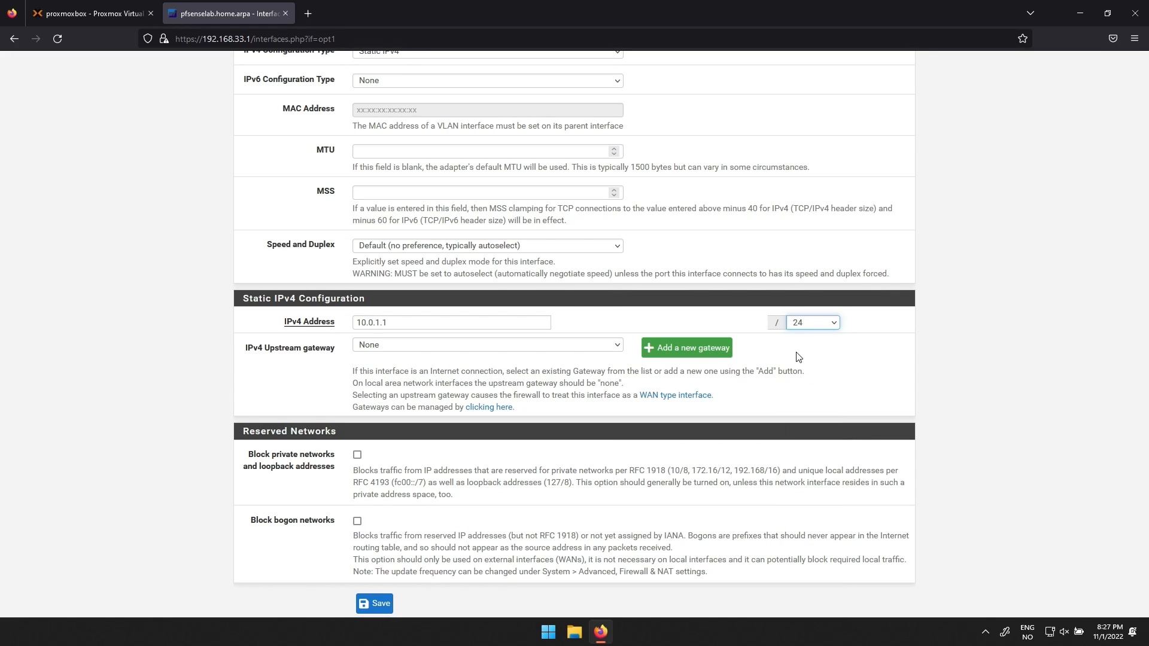
click(377, 606)
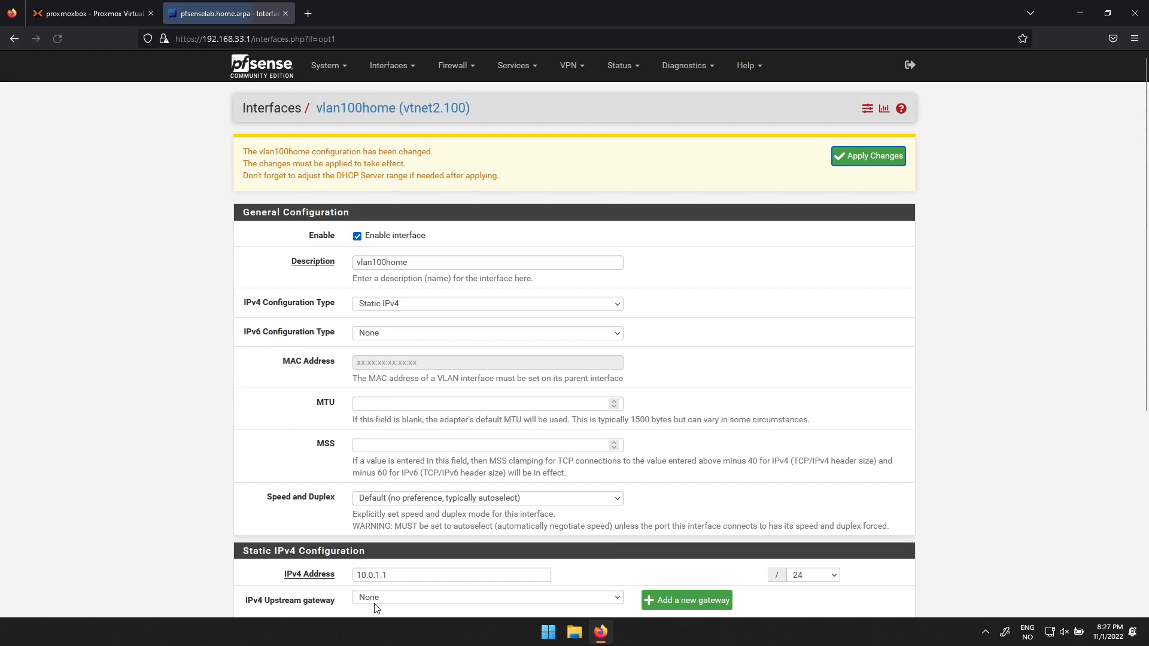
click(879, 157)
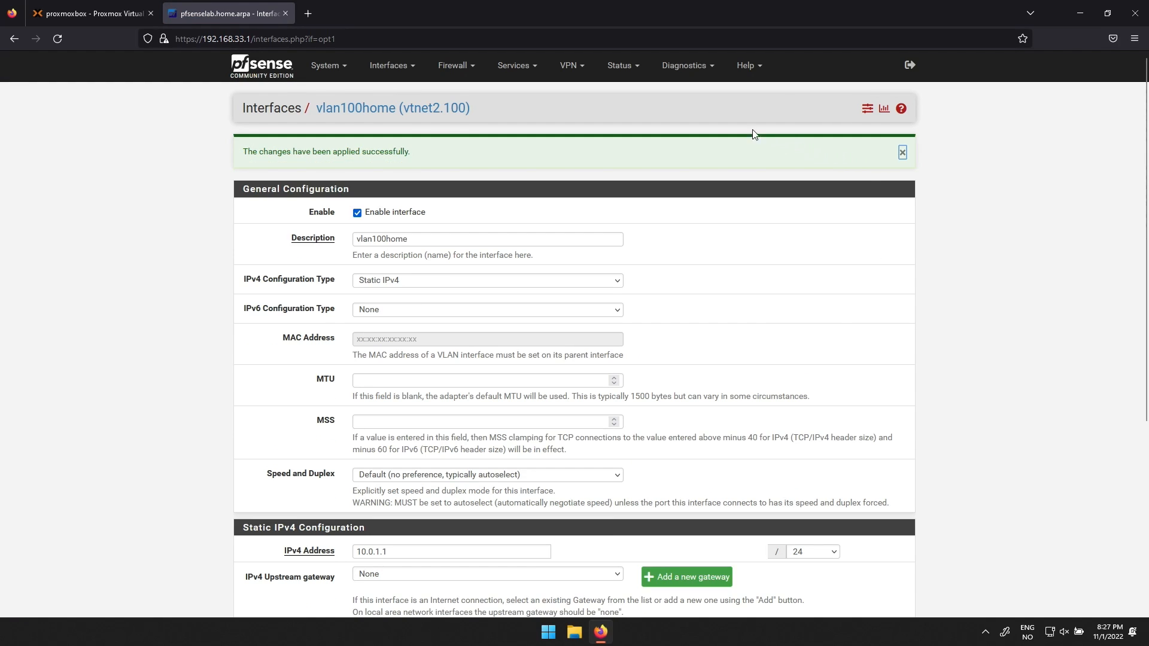
Enable the DHCP server on VLAN100HOME with the range 10.0.1.100 to 10.0.1.200 and save it
click(545, 65)
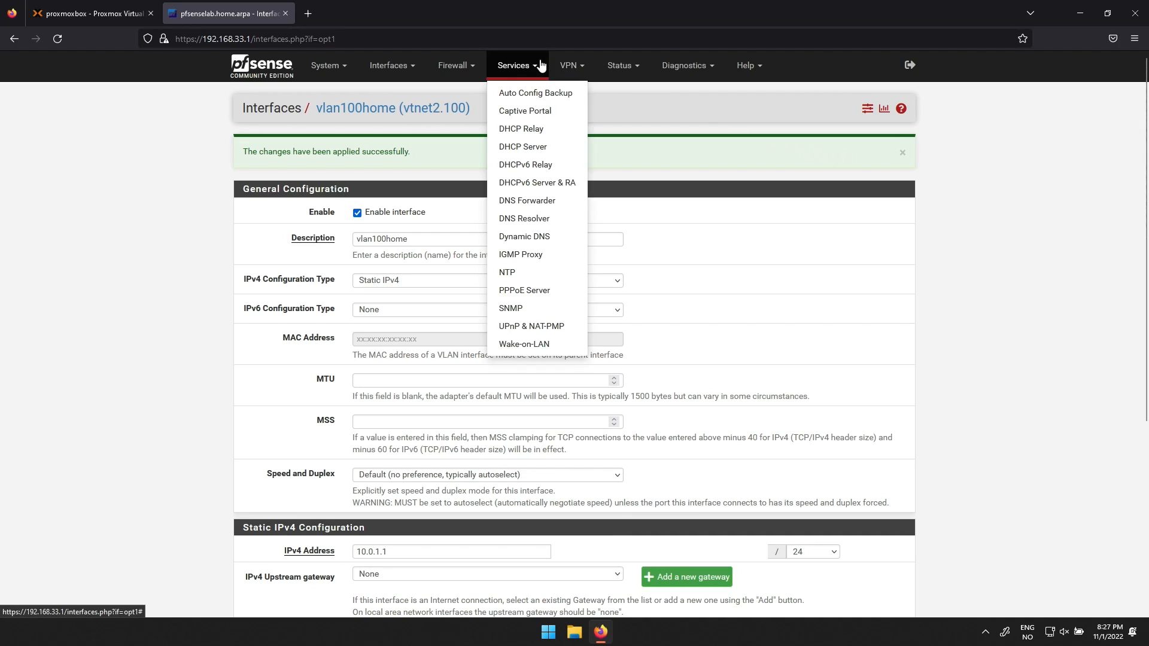
click(520, 154)
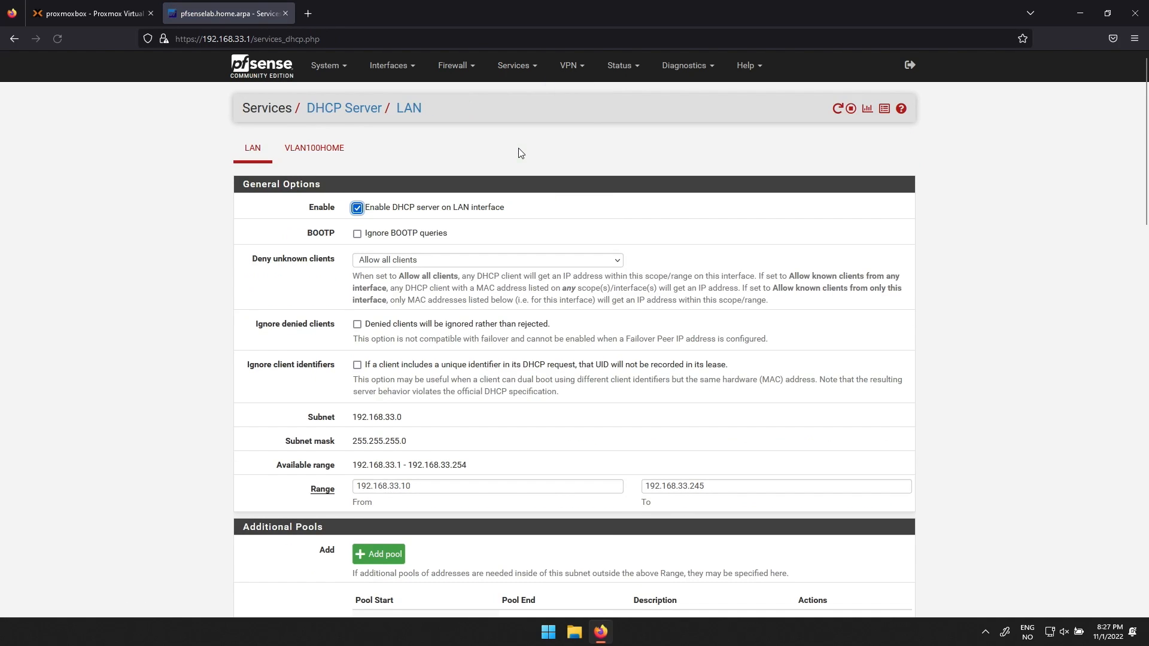
click(324, 154)
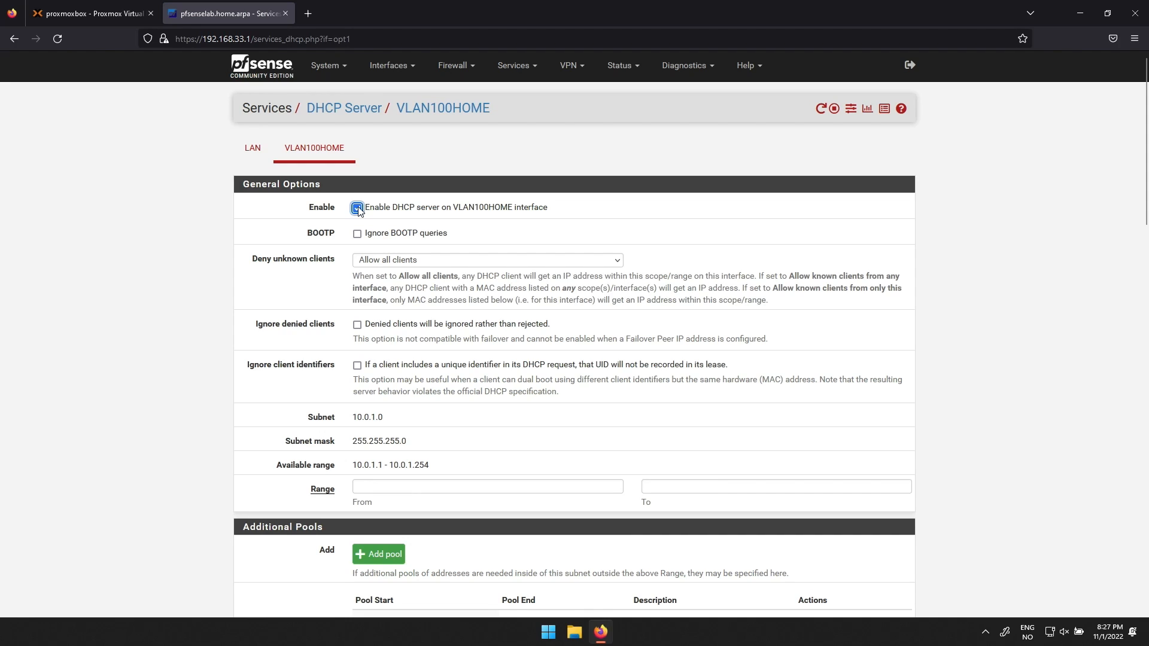
scroll(371, 248, down, 3)
click(400, 298)
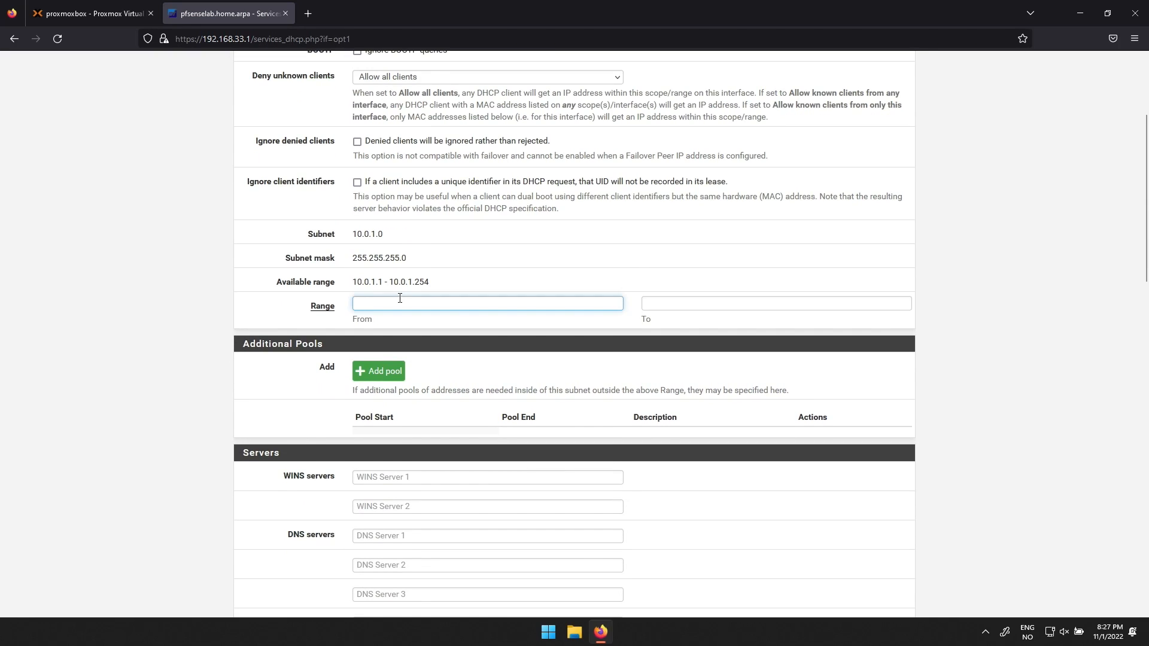
text(10.0.1)
key(Tab)
text(1)
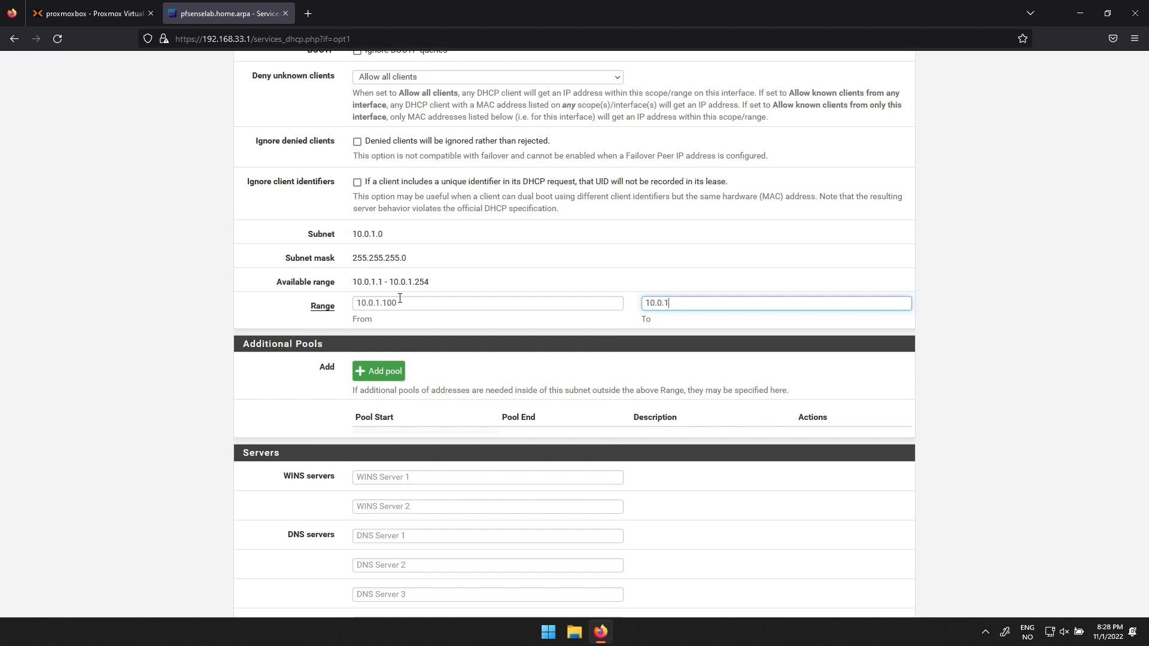
scroll(399, 313, down, 20)
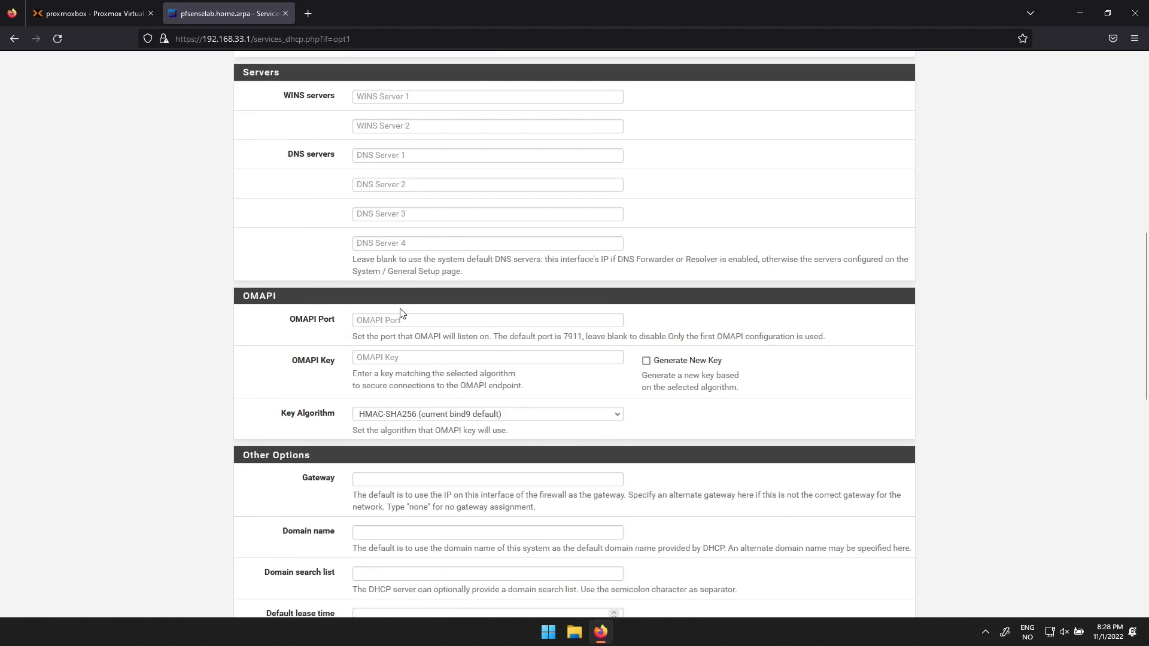
click(379, 481)
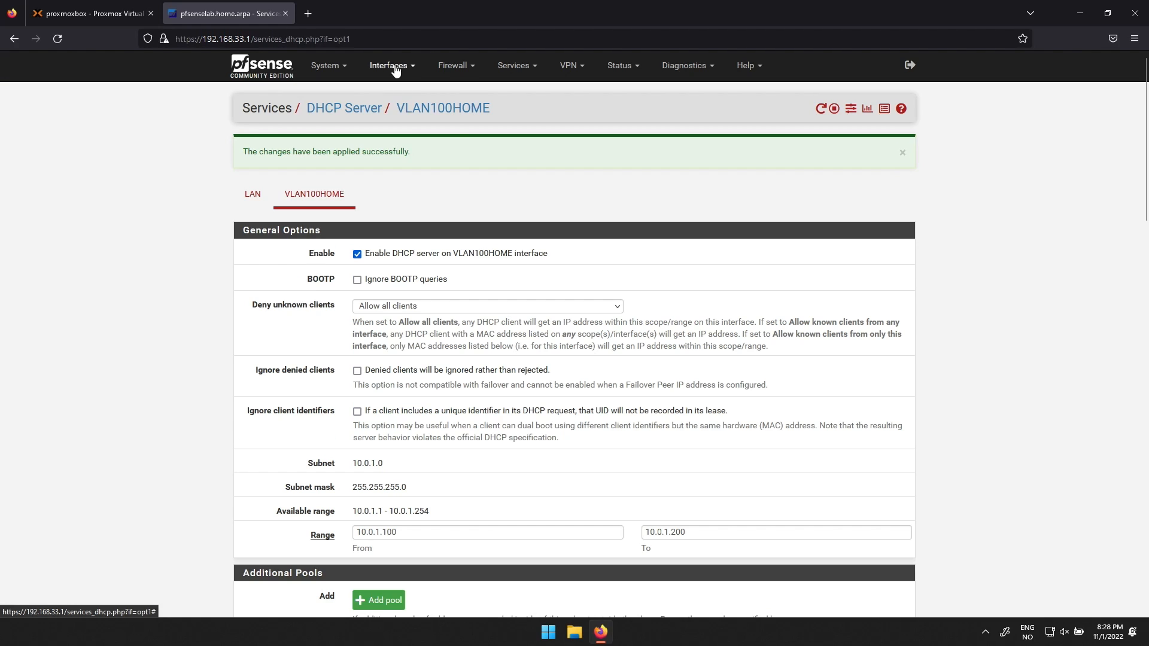
Fill in a new VLAN on parent interface vtnet2 with VLAN tag 200 and description "server"
click(389, 65)
click(393, 99)
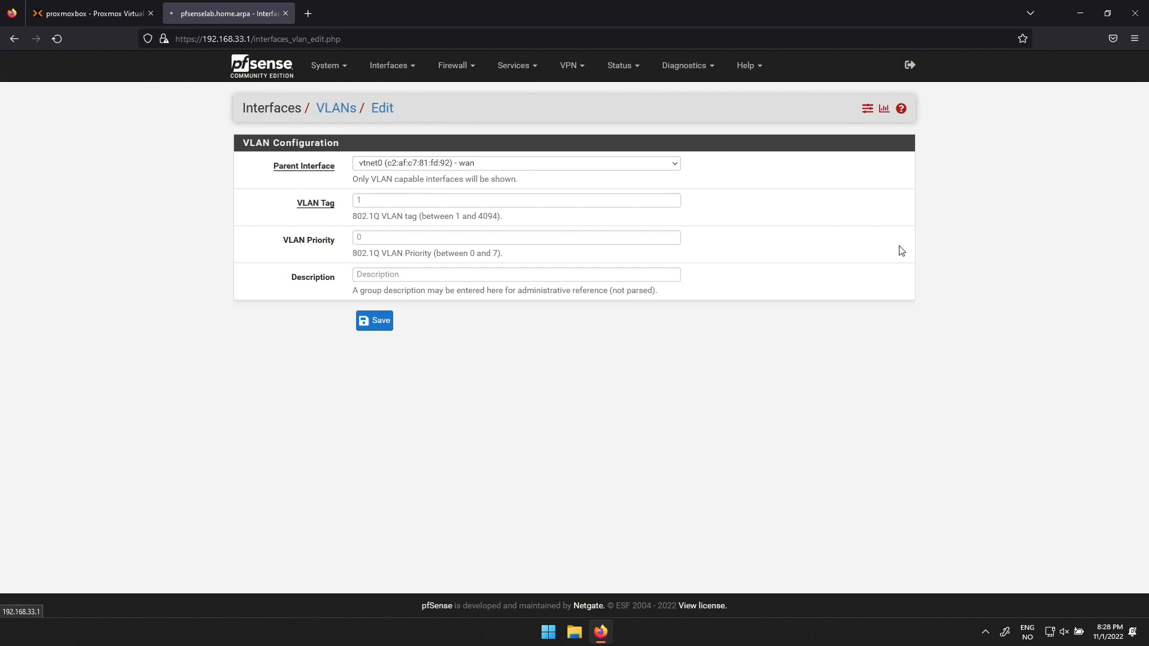
click(595, 164)
click(551, 211)
click(538, 200)
text(200)
click(461, 274)
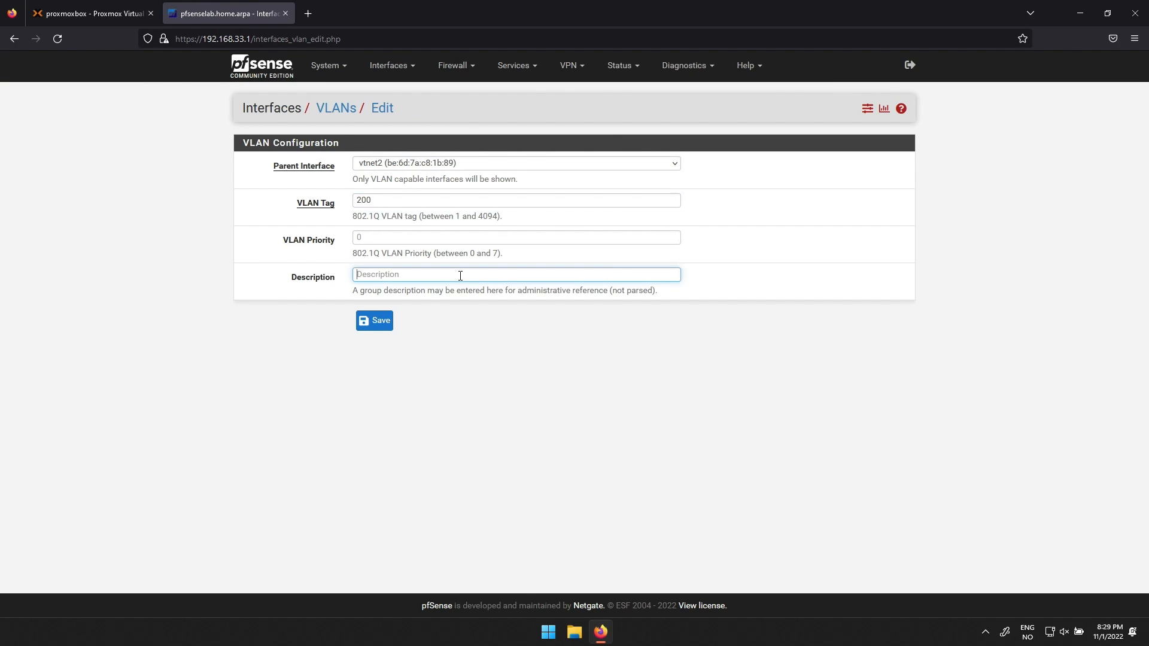
text(server)
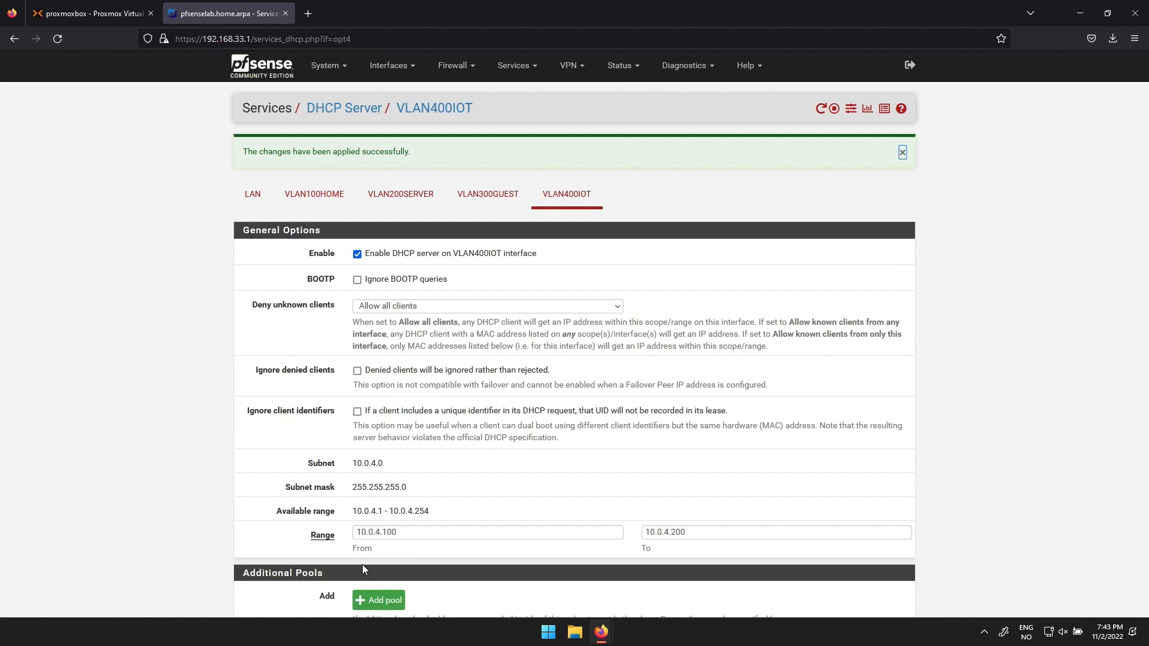
Add a firewall rule on VLAN100HOME that passes IPv4 traffic of any protocol, source and destination, and apply the changes
click(462, 71)
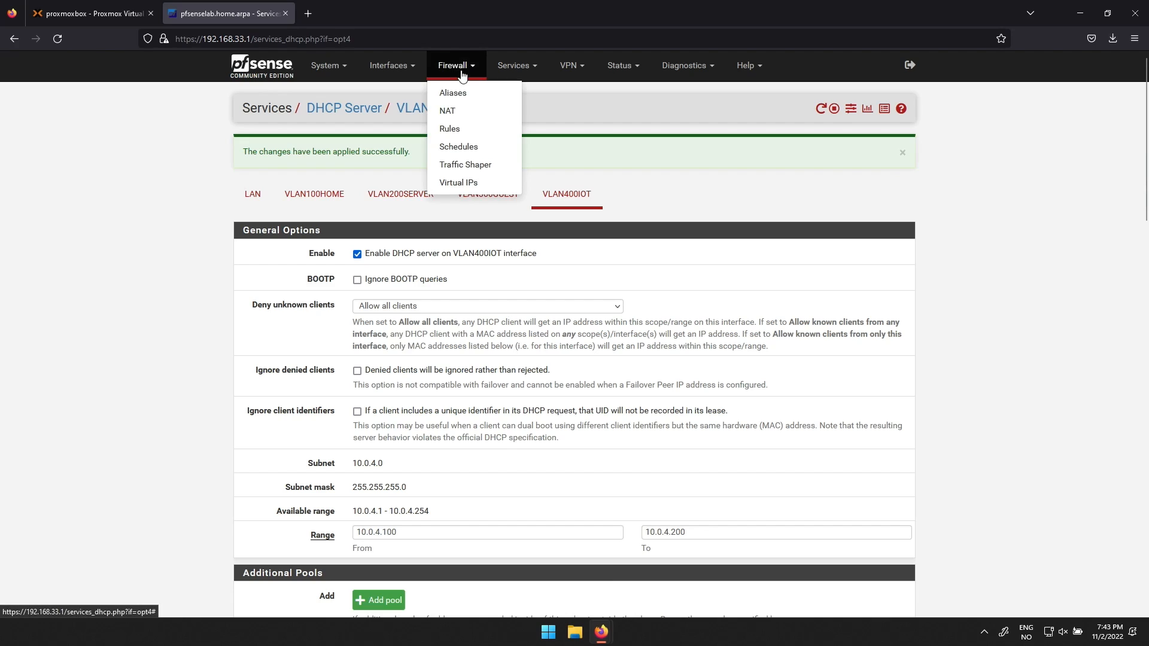
click(458, 131)
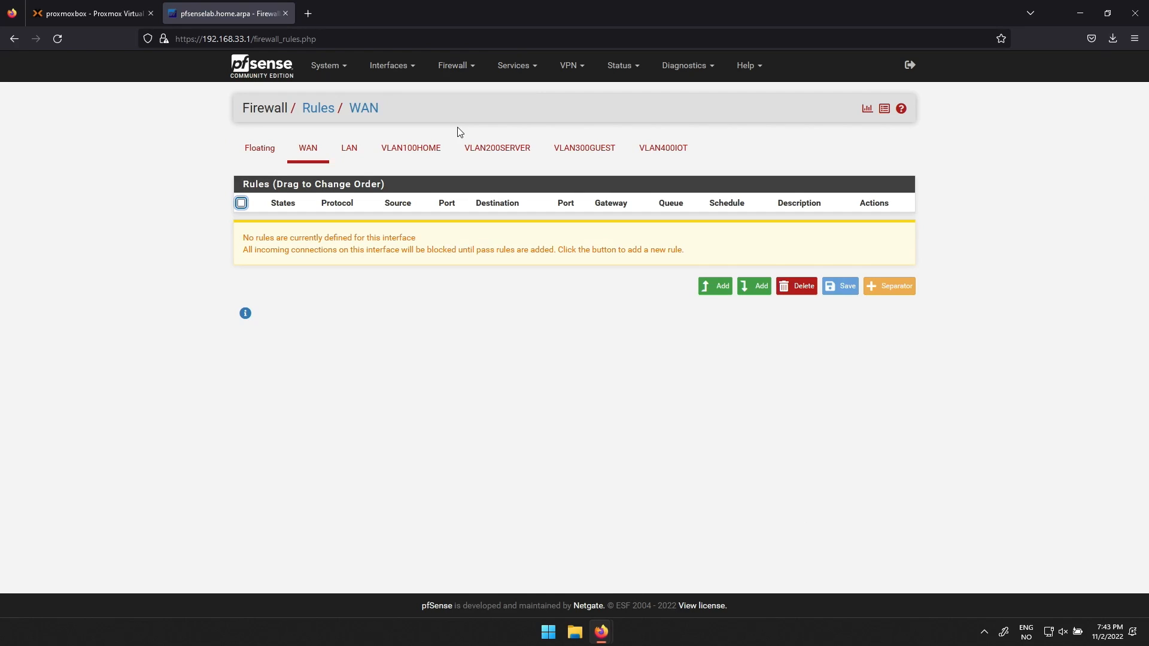
click(427, 149)
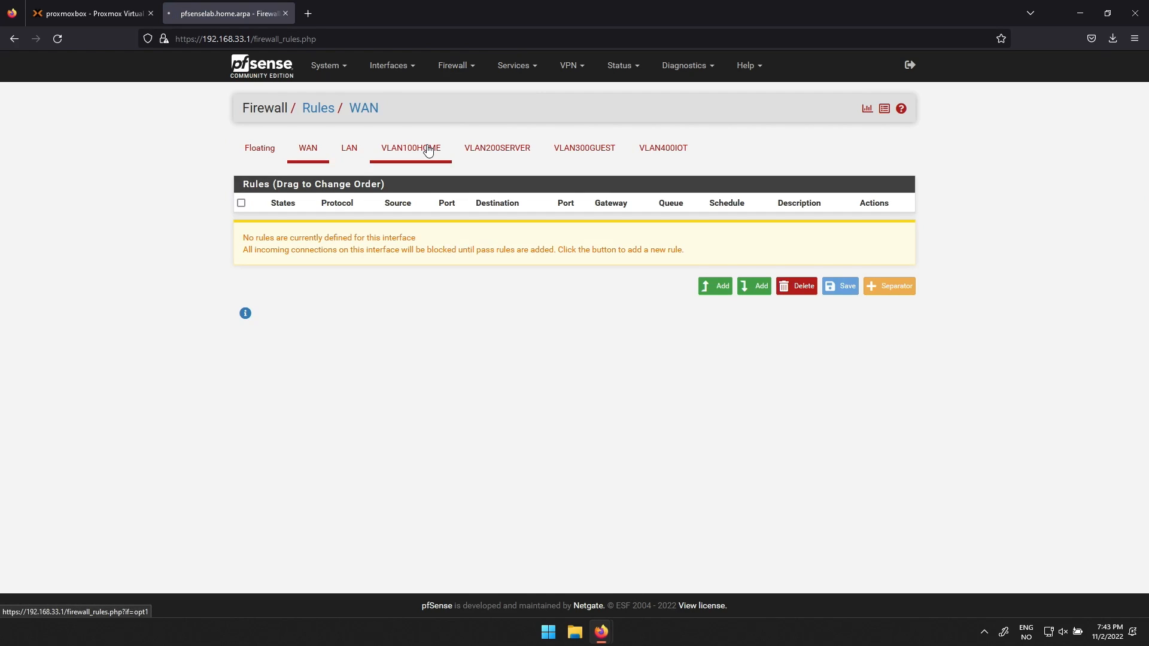
click(711, 286)
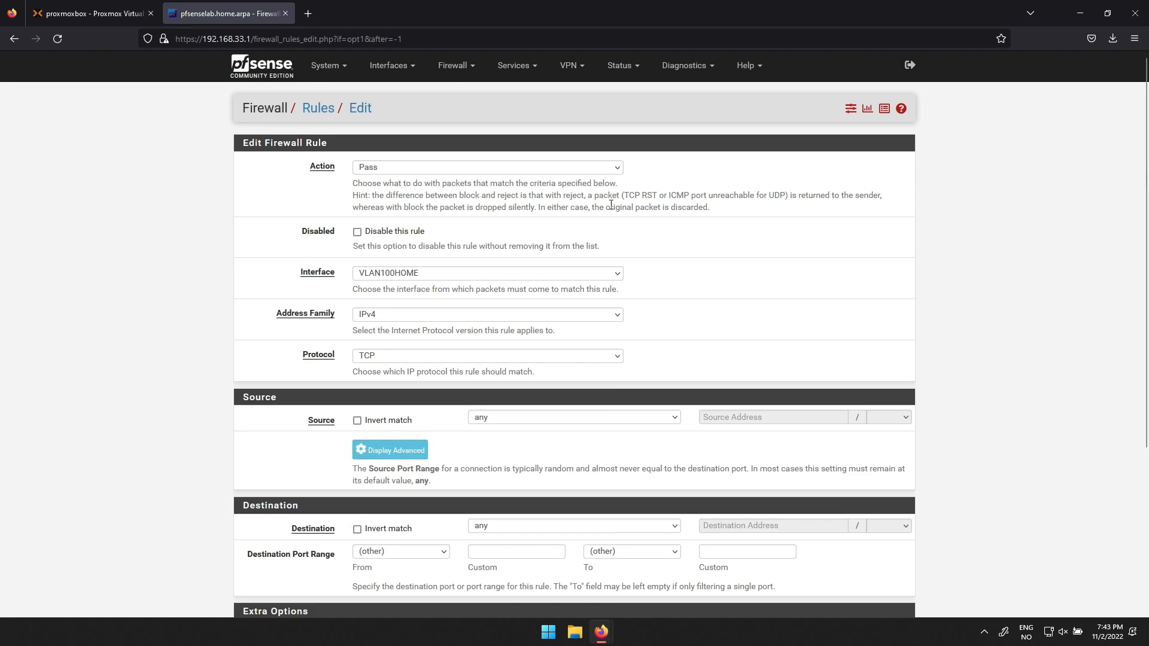
click(466, 356)
click(456, 373)
scroll(456, 374, down, 2)
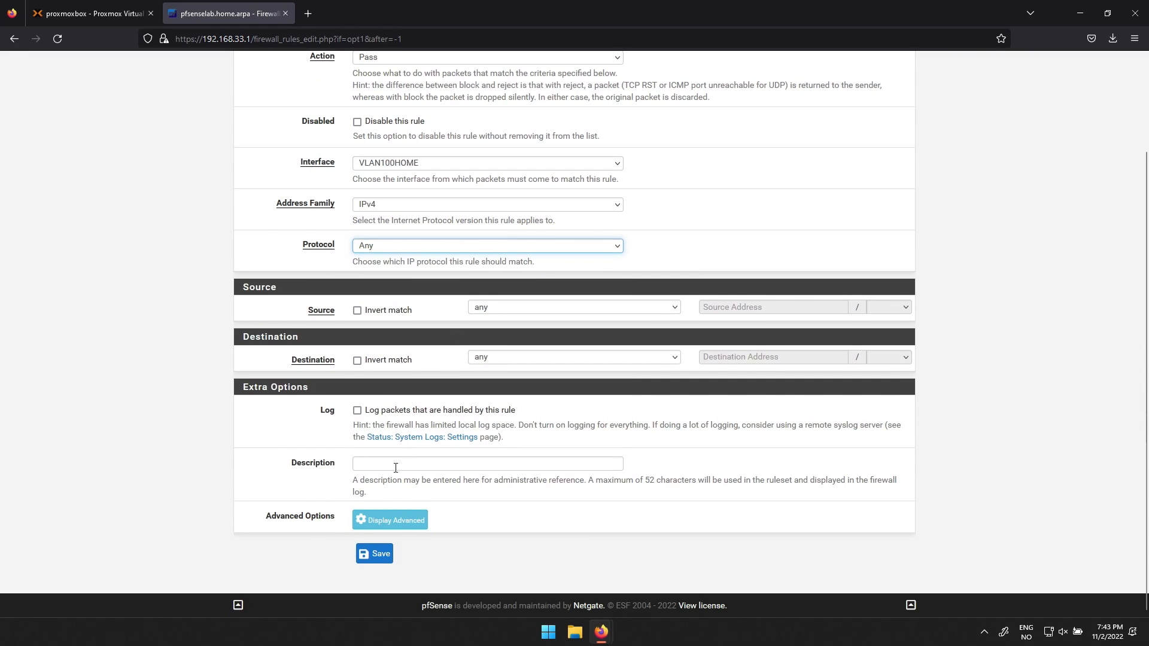
click(377, 553)
click(873, 157)
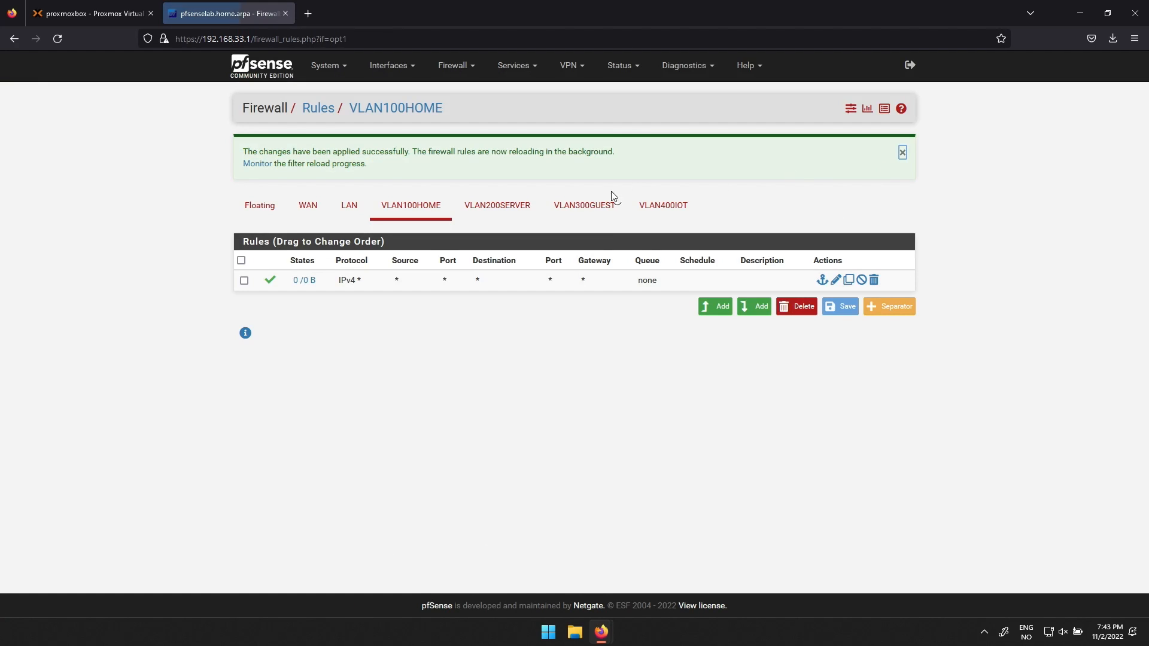
Add a firewall rule on VLAN300GUEST that blocks IPv4 traffic of any protocol to VLAN100HOME net, and save it
click(506, 206)
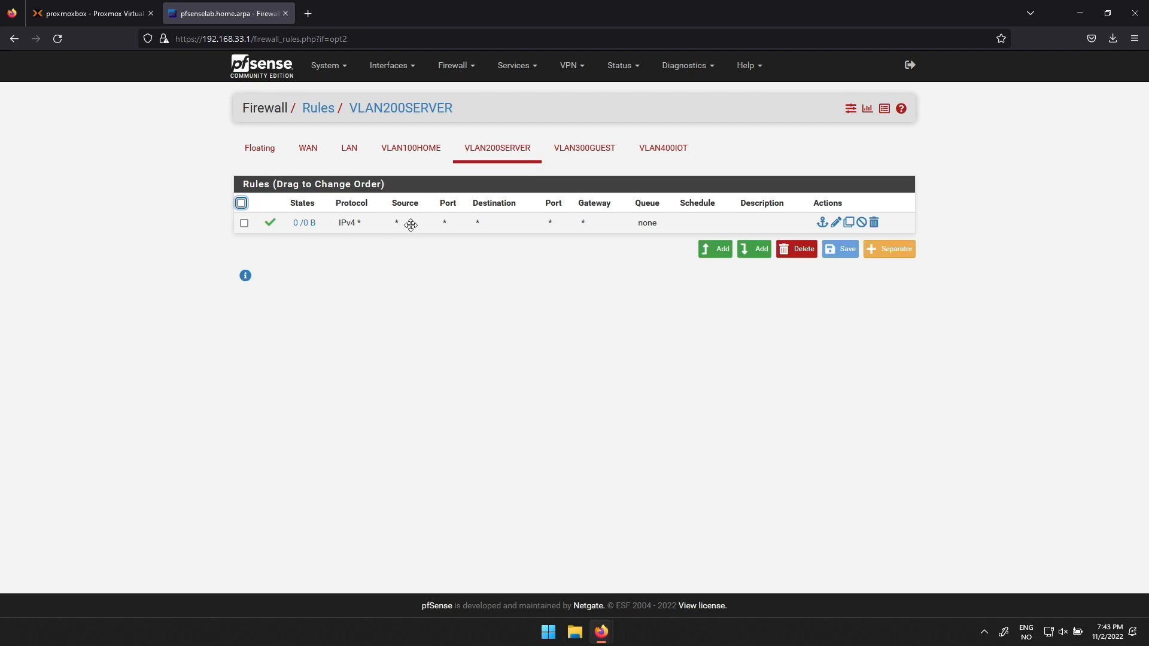
click(613, 157)
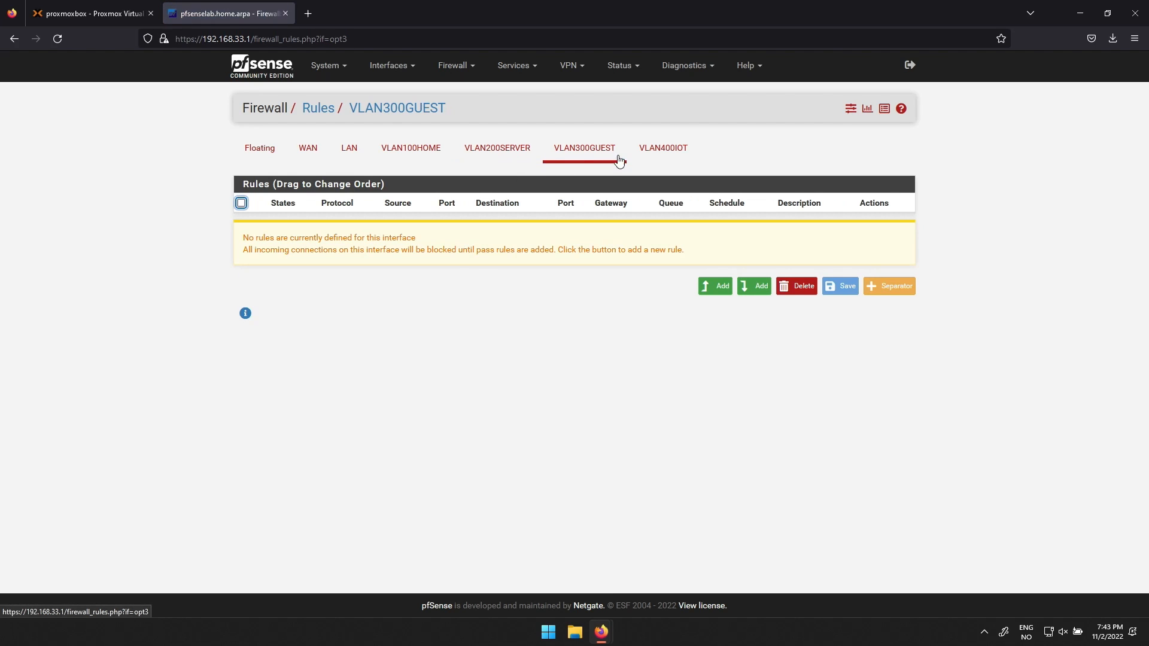
click(717, 286)
click(617, 169)
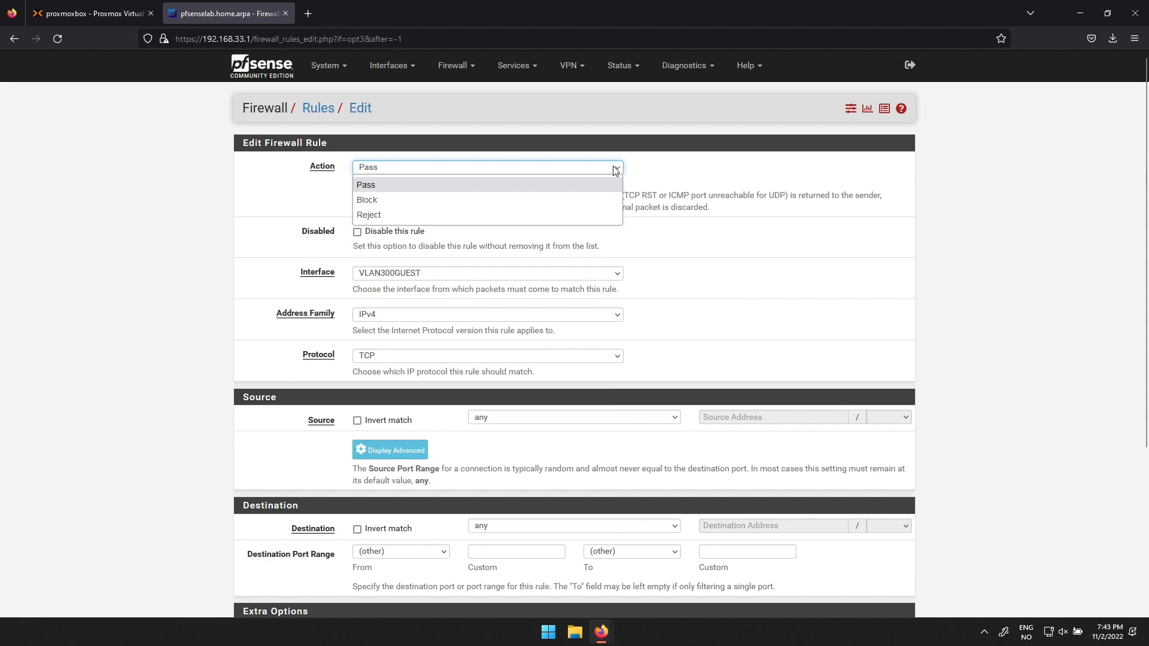
click(580, 195)
click(513, 356)
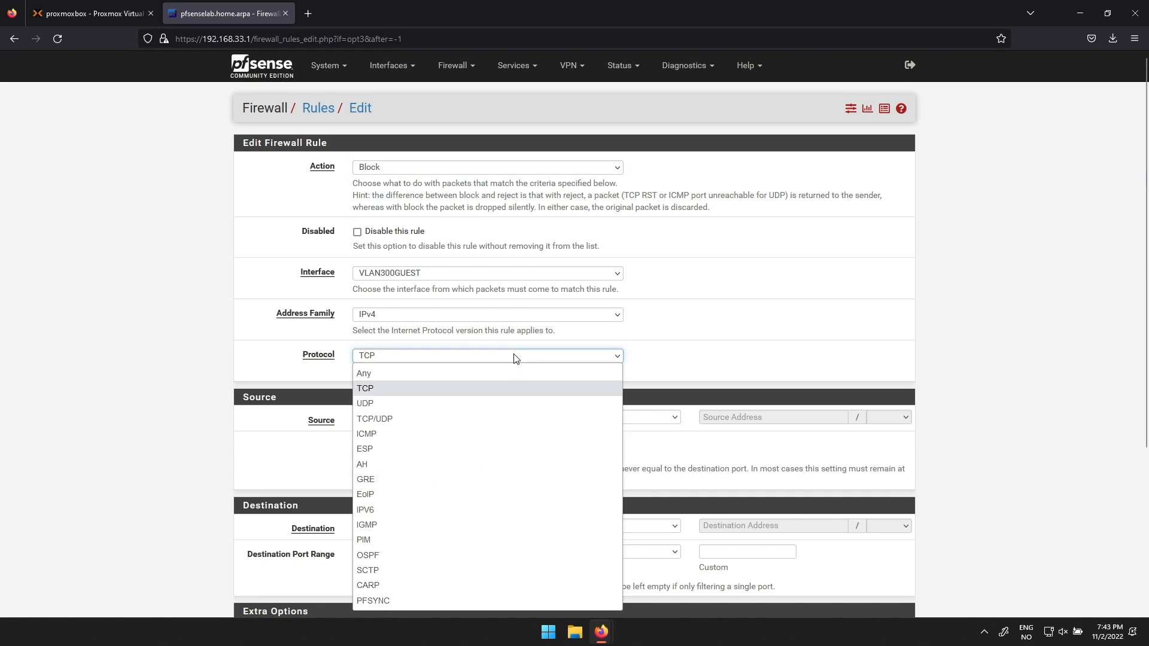
click(505, 373)
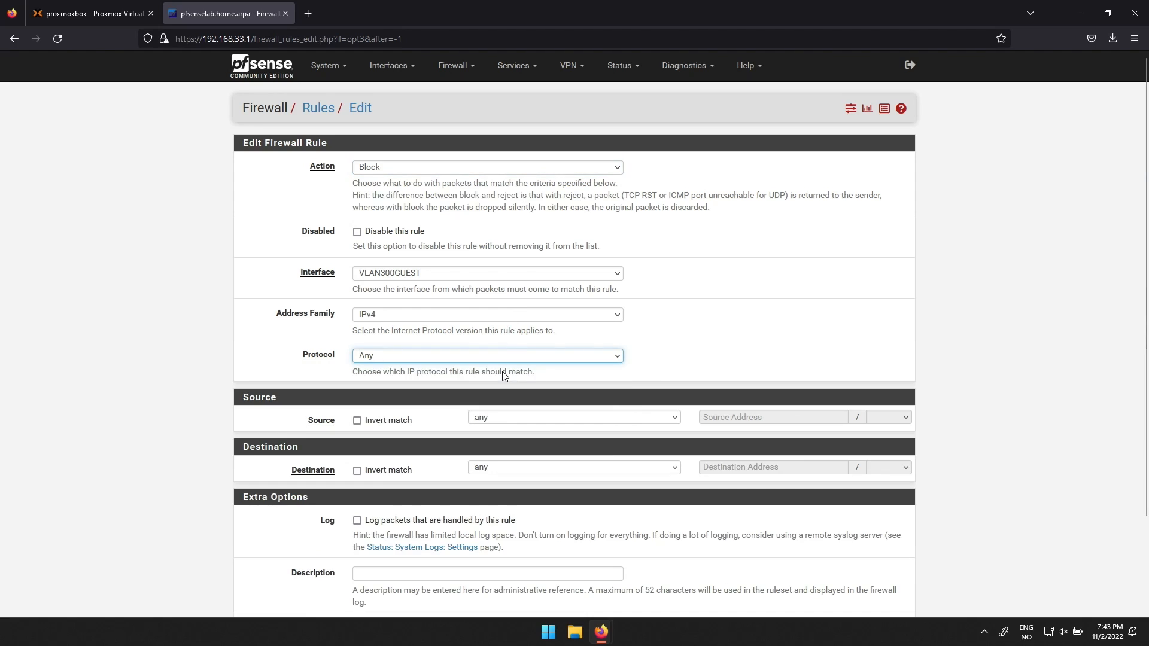
click(516, 468)
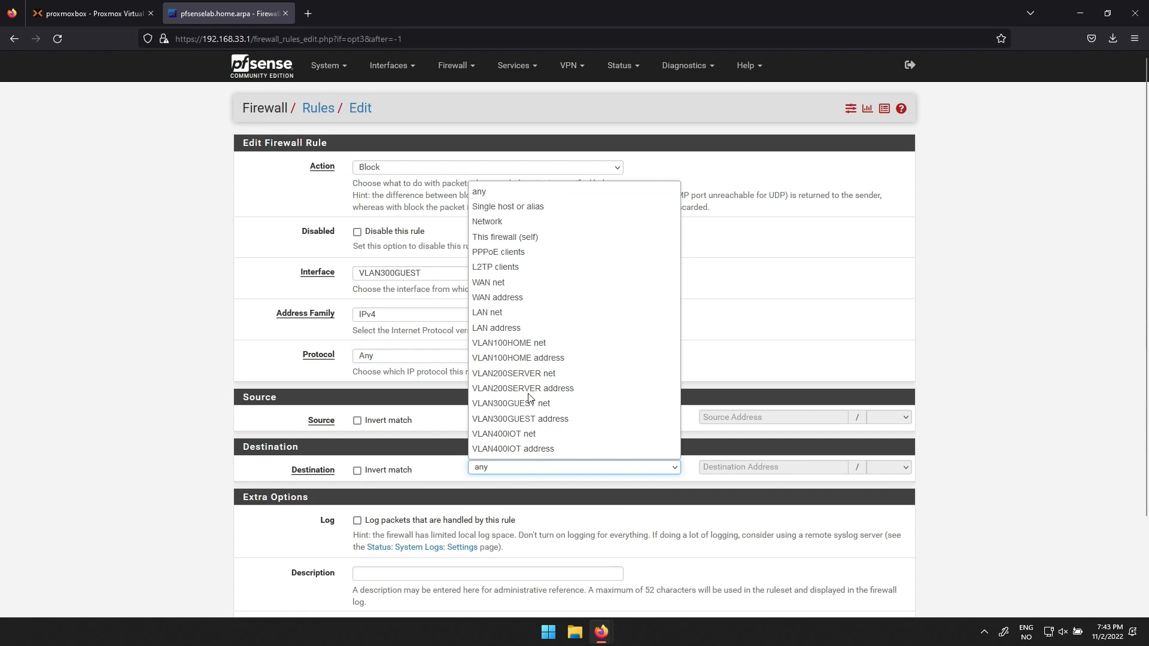
click(520, 343)
scroll(519, 349, down, 3)
click(386, 552)
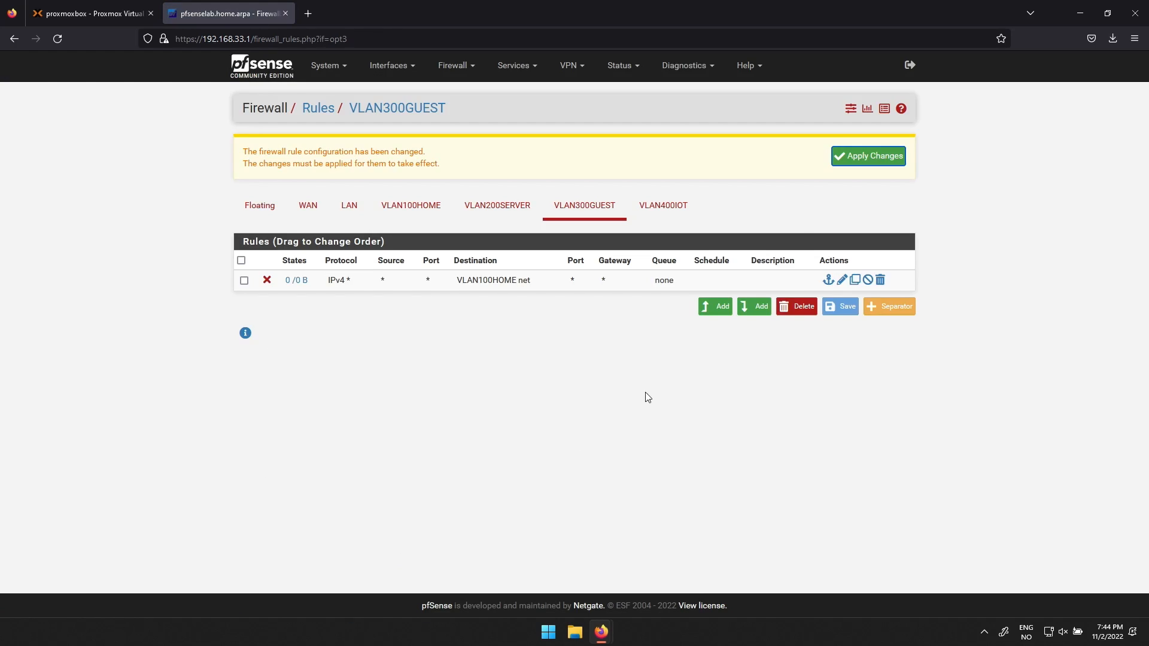
Add a firewall rule on VLAN300GUEST that passes IPv4 traffic of any protocol to VLAN200SERVER net, and save it
click(718, 302)
click(594, 357)
click(578, 372)
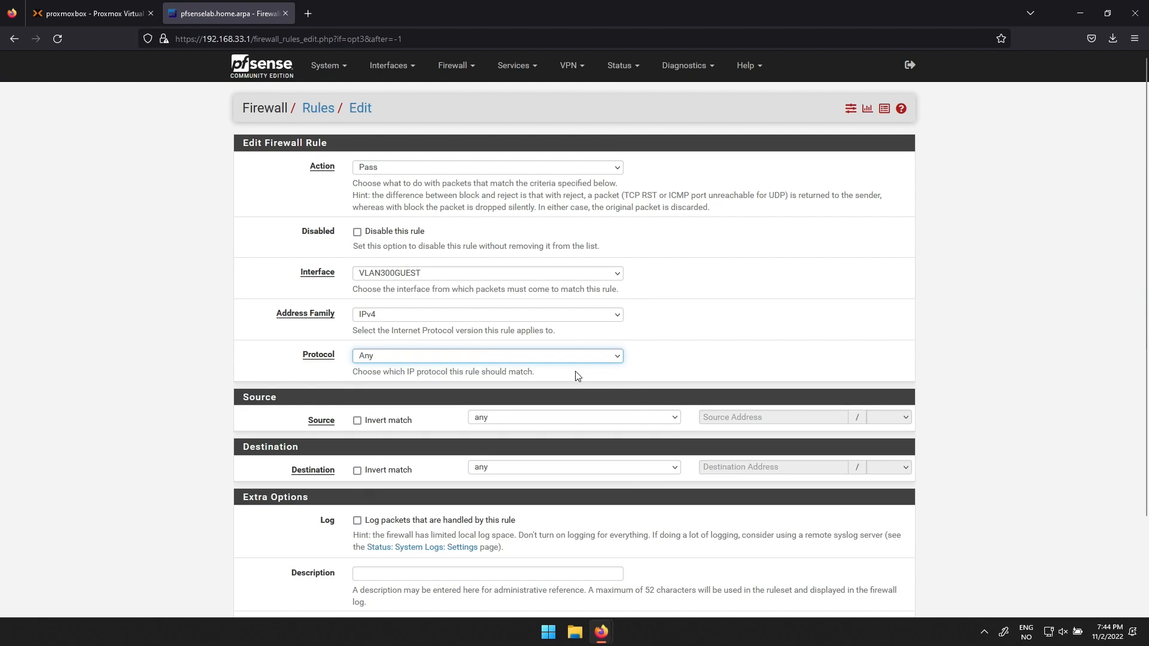
click(551, 469)
click(521, 372)
scroll(439, 488, down, 3)
click(375, 553)
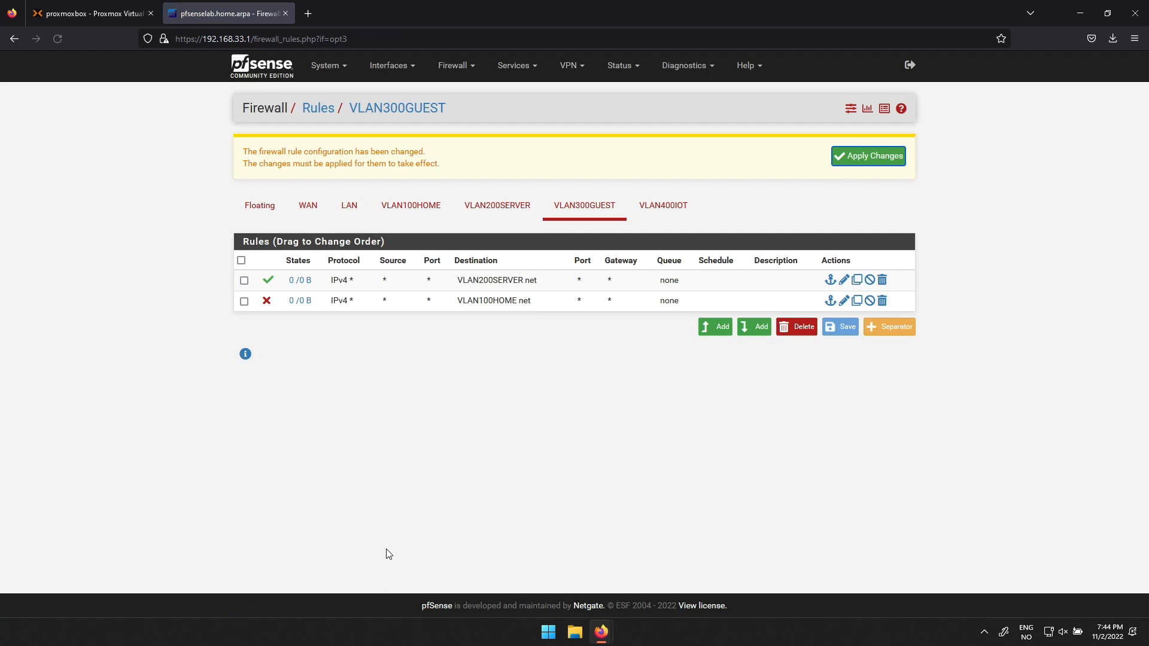
Apply the VLAN300GUEST rules, and add and apply a VLAN400IOT rule passing IPv4 traffic of any protocol to VLAN400IOT net
click(873, 154)
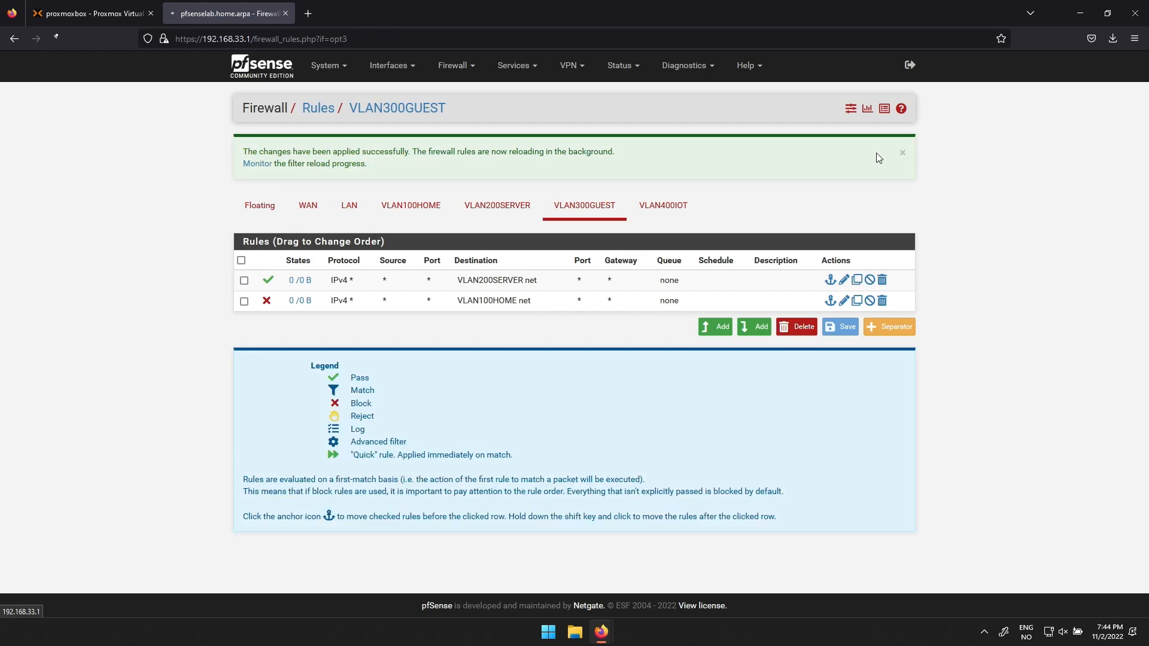
click(673, 206)
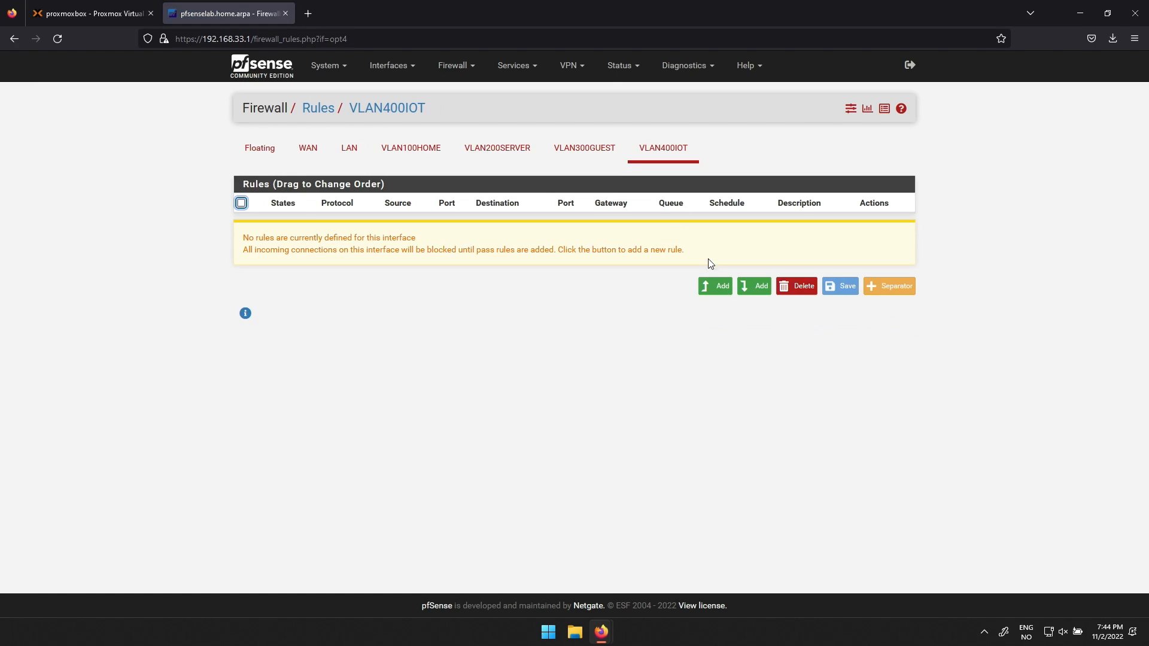
click(715, 286)
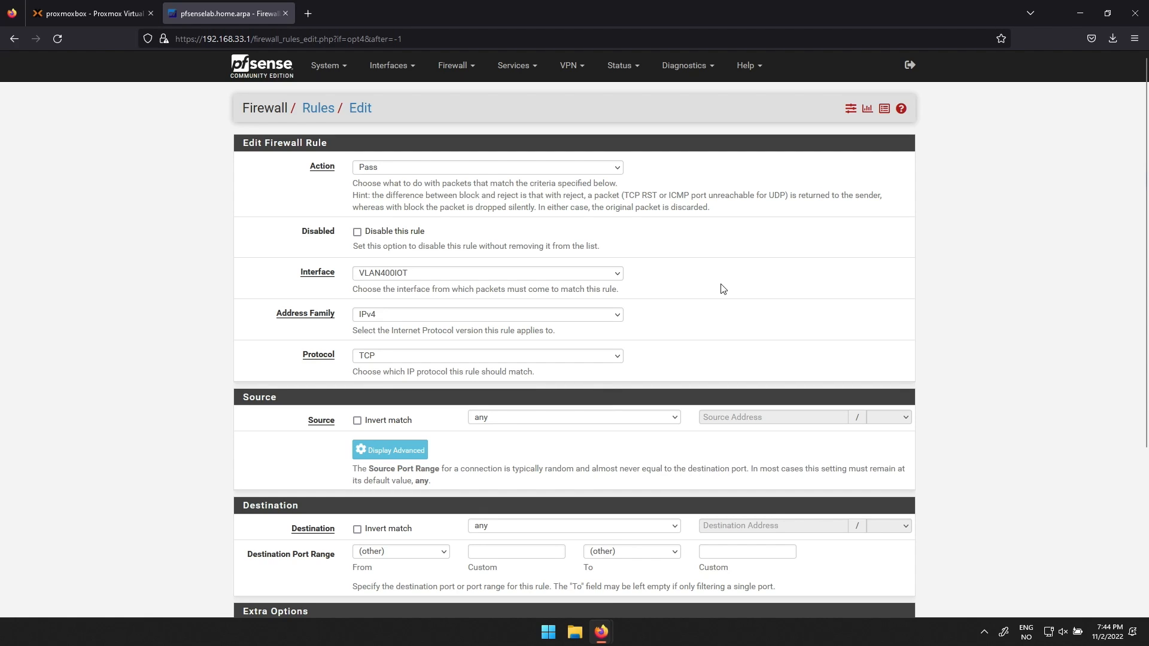
click(621, 358)
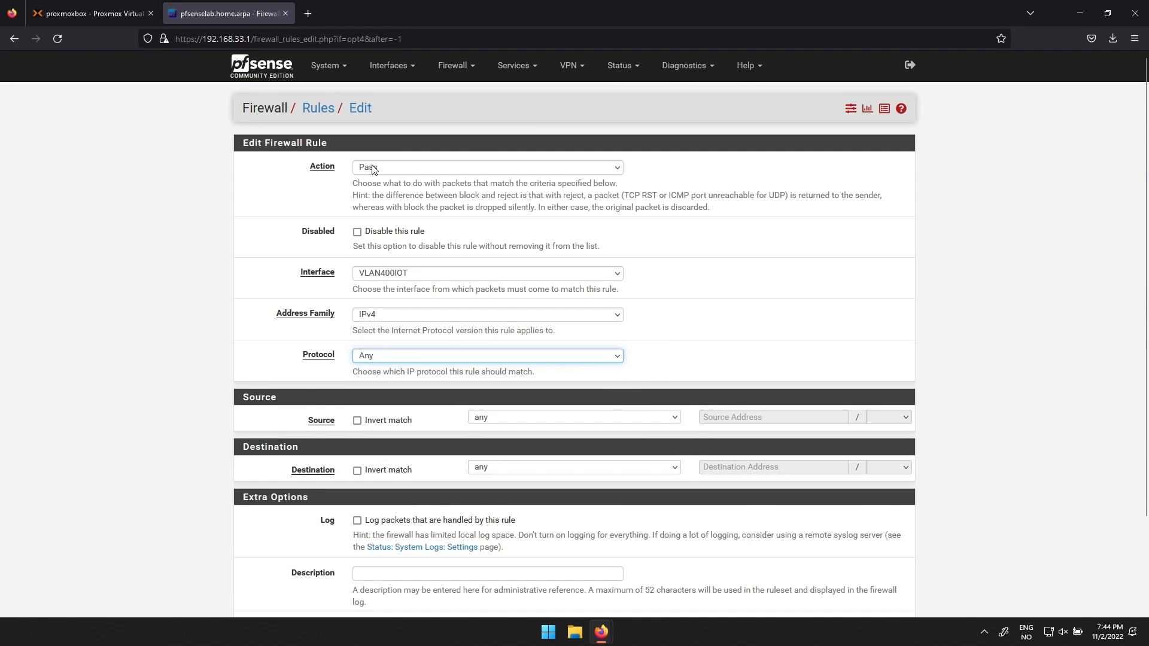
scroll(413, 240, down, 3)
click(517, 358)
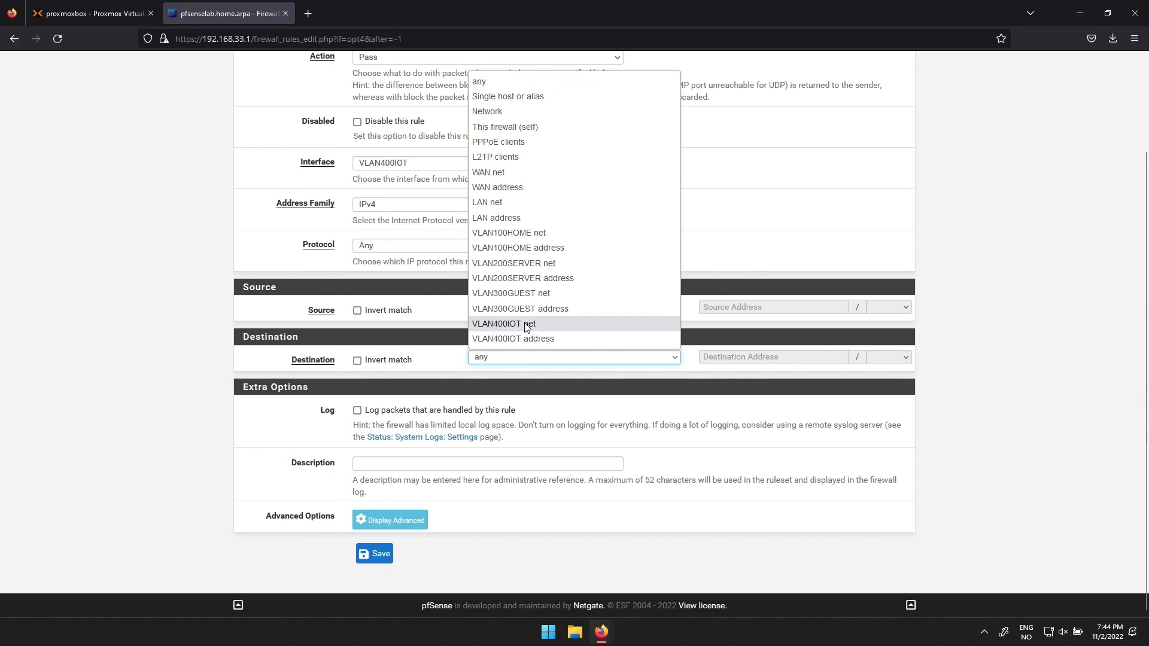
click(504, 324)
click(374, 553)
click(867, 157)
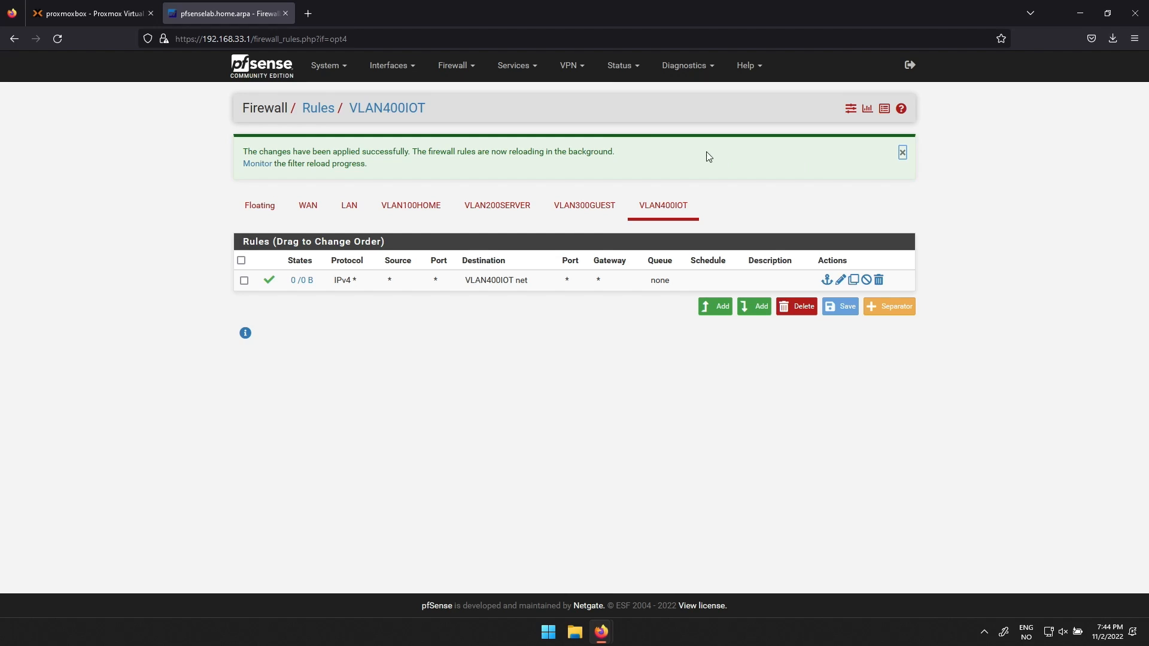
Switch to Proxmox and add a network device on bridge vmbr3 with VLAN tag 100 to VM 101 (windows11.client)
click(108, 13)
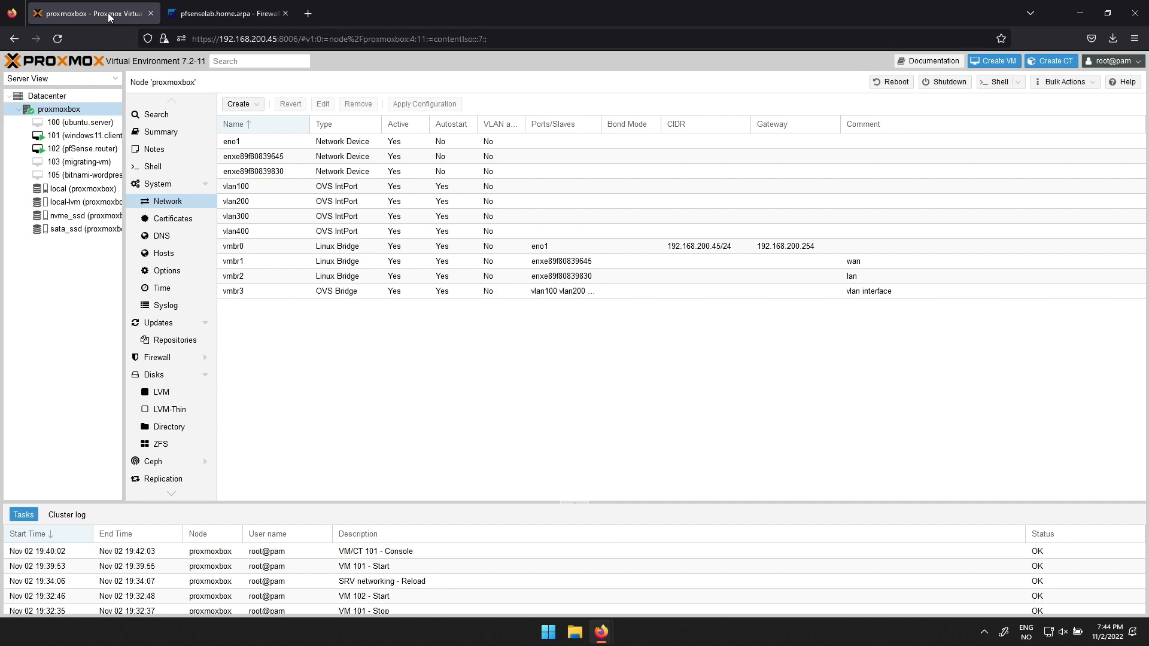
click(86, 136)
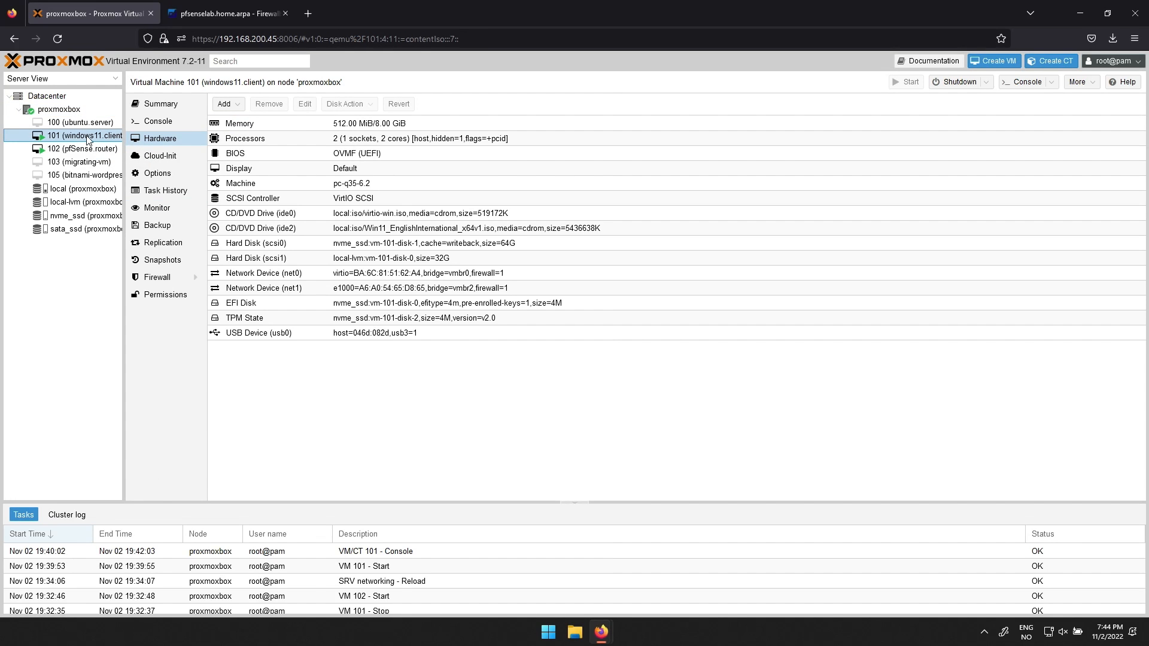
click(225, 105)
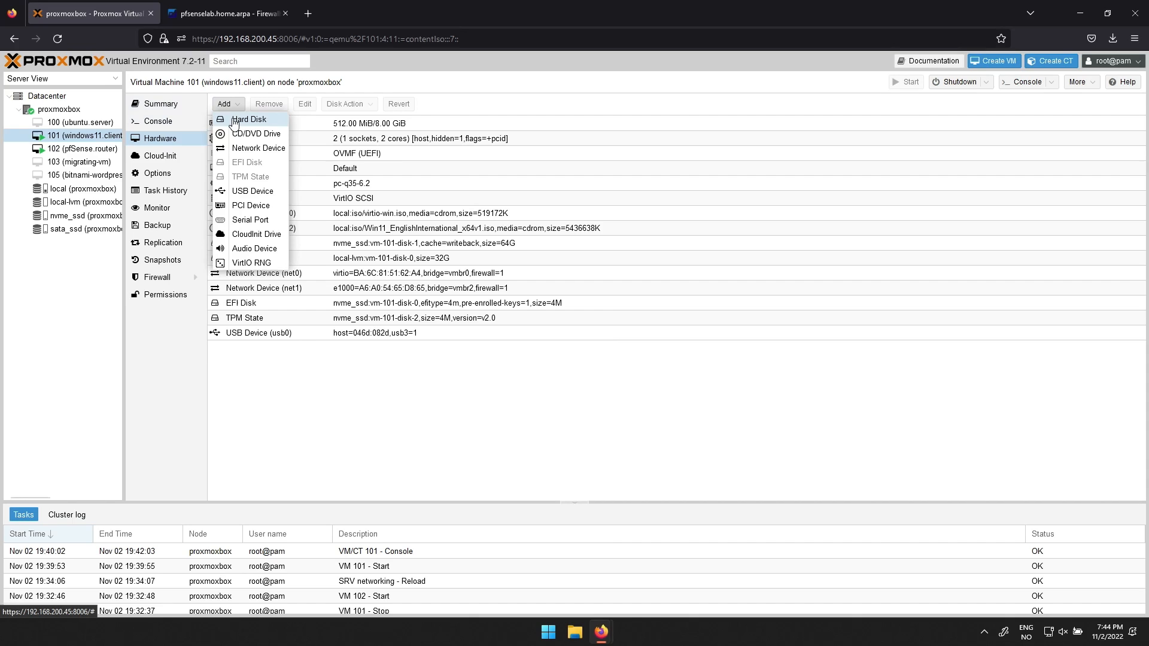
click(236, 148)
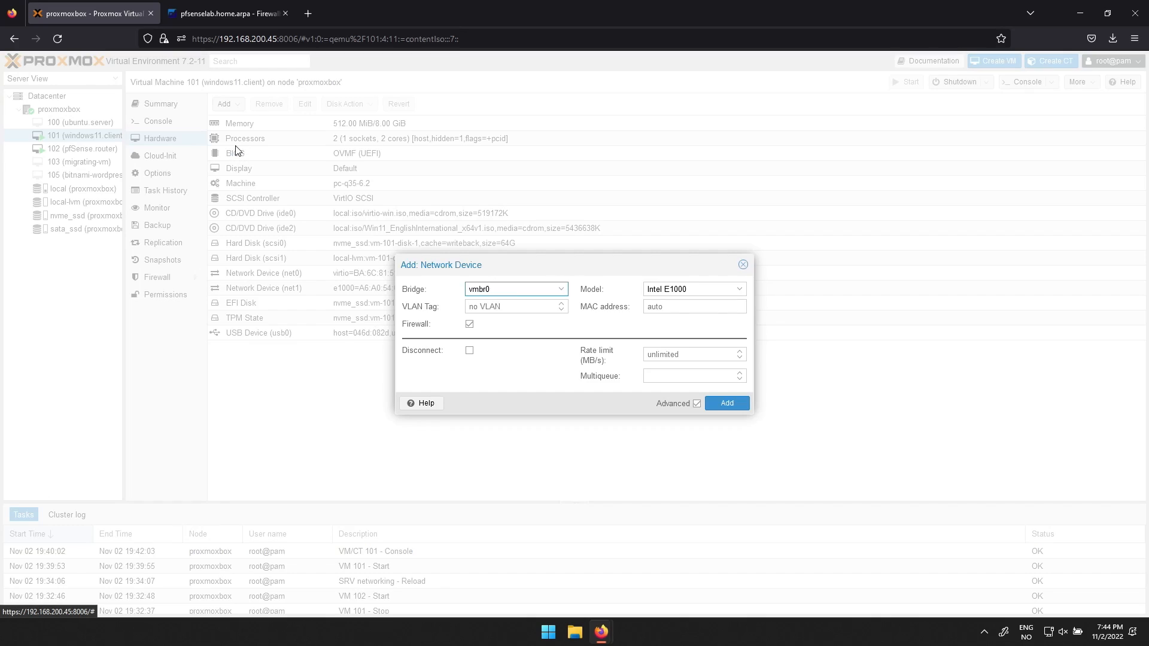
click(562, 291)
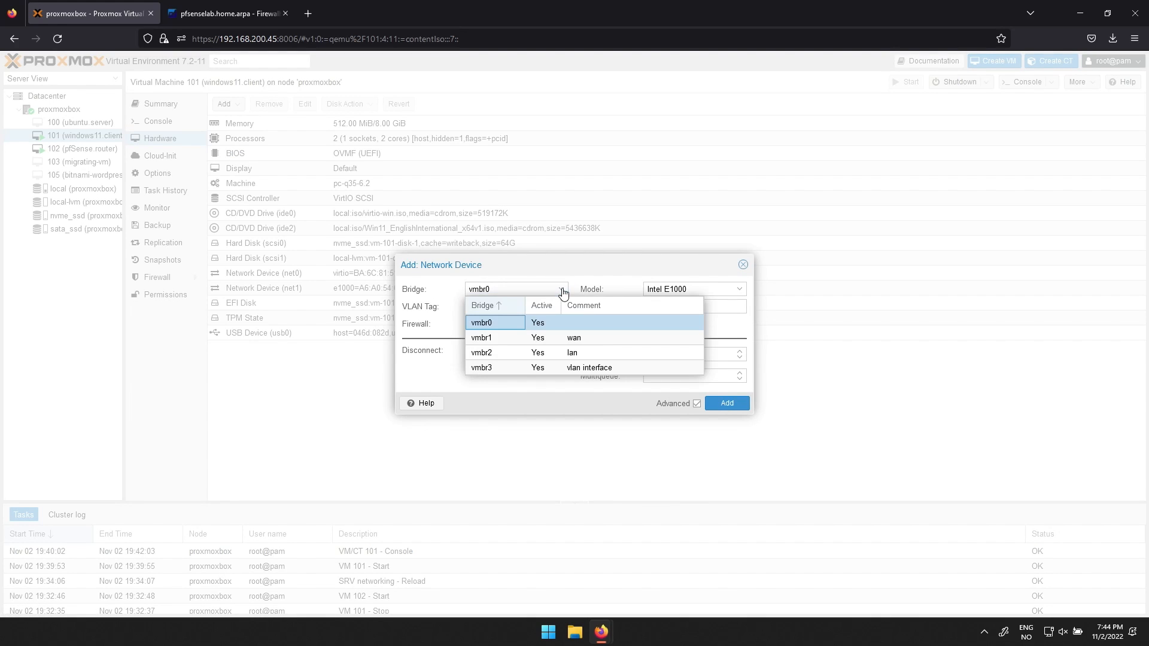
click(563, 367)
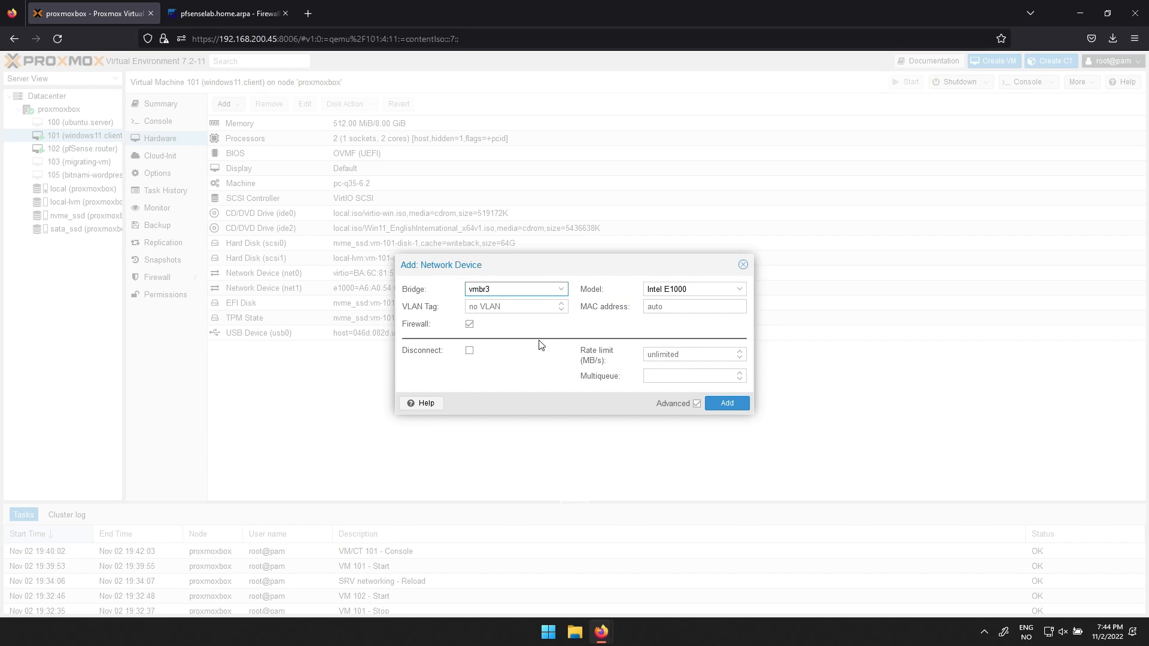
click(518, 307)
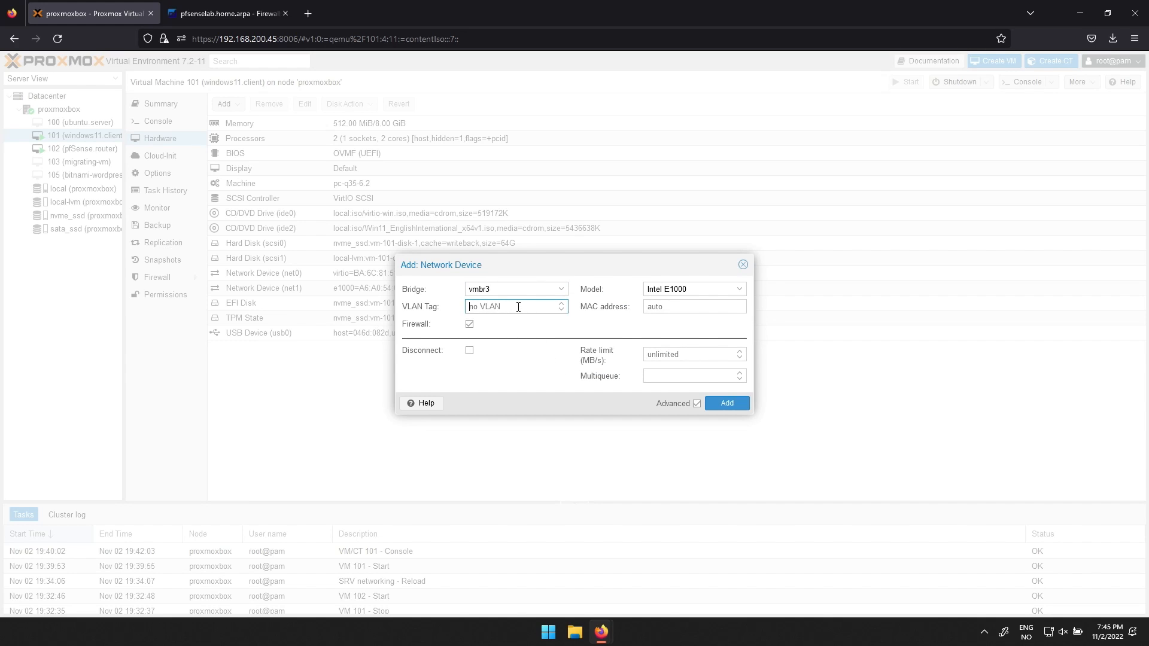
text(100)
click(726, 403)
Check the Windows 11 VM's IP configuration with ipconfig in PowerShell, and close its console
text(ipconfig)
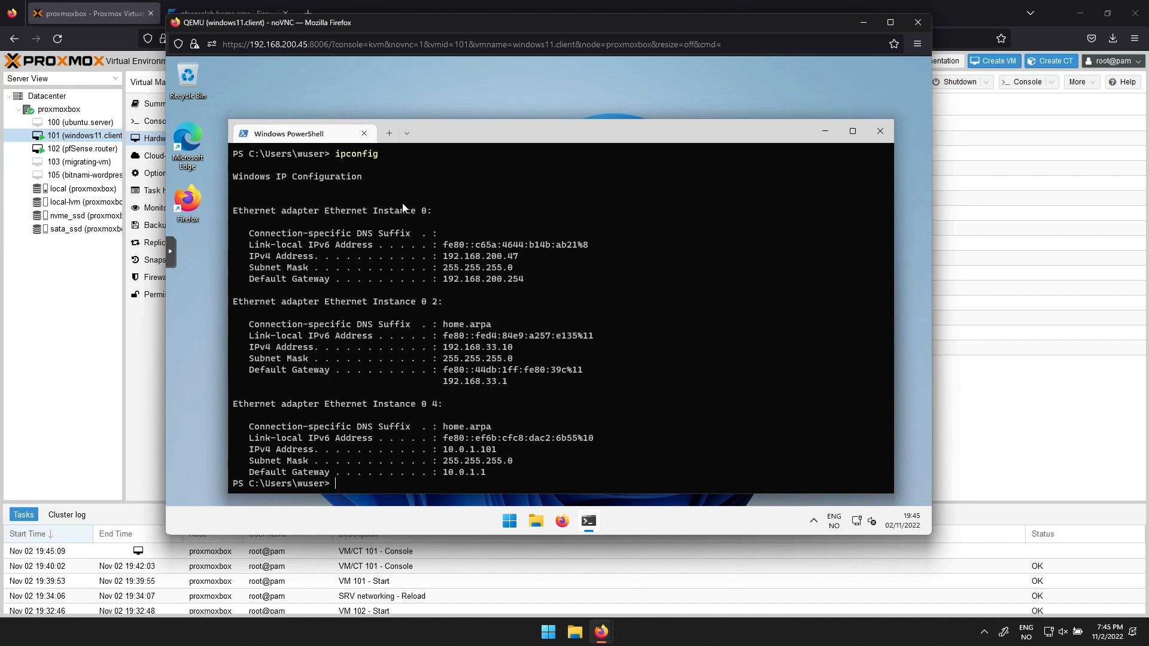
key(Return)
click(884, 130)
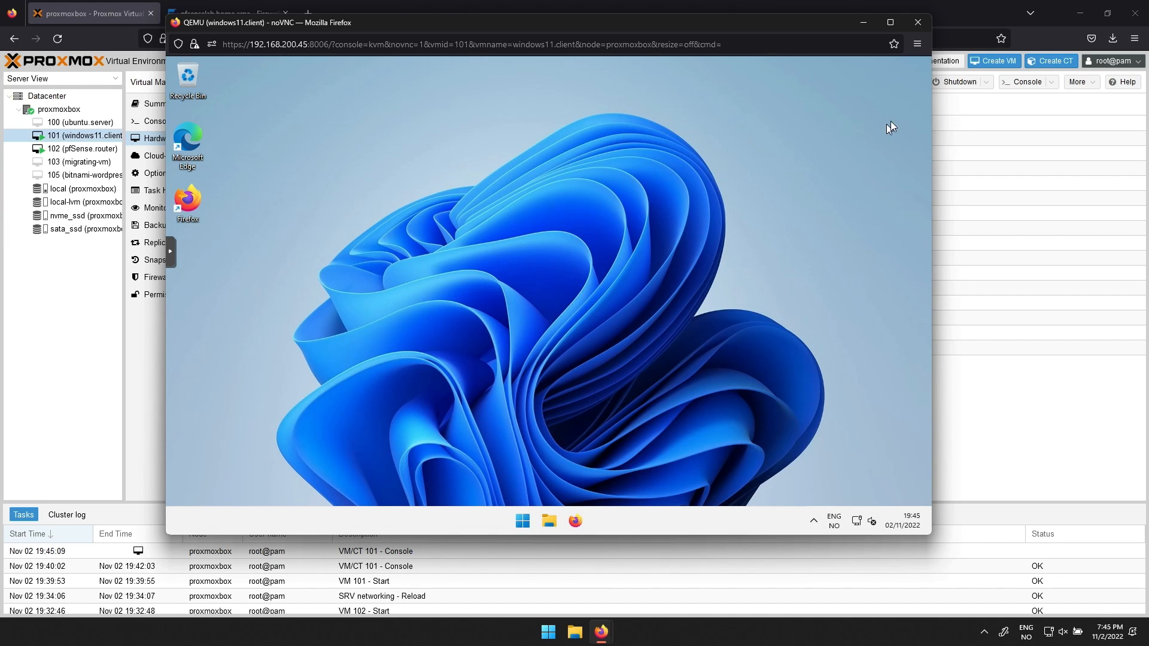
click(917, 22)
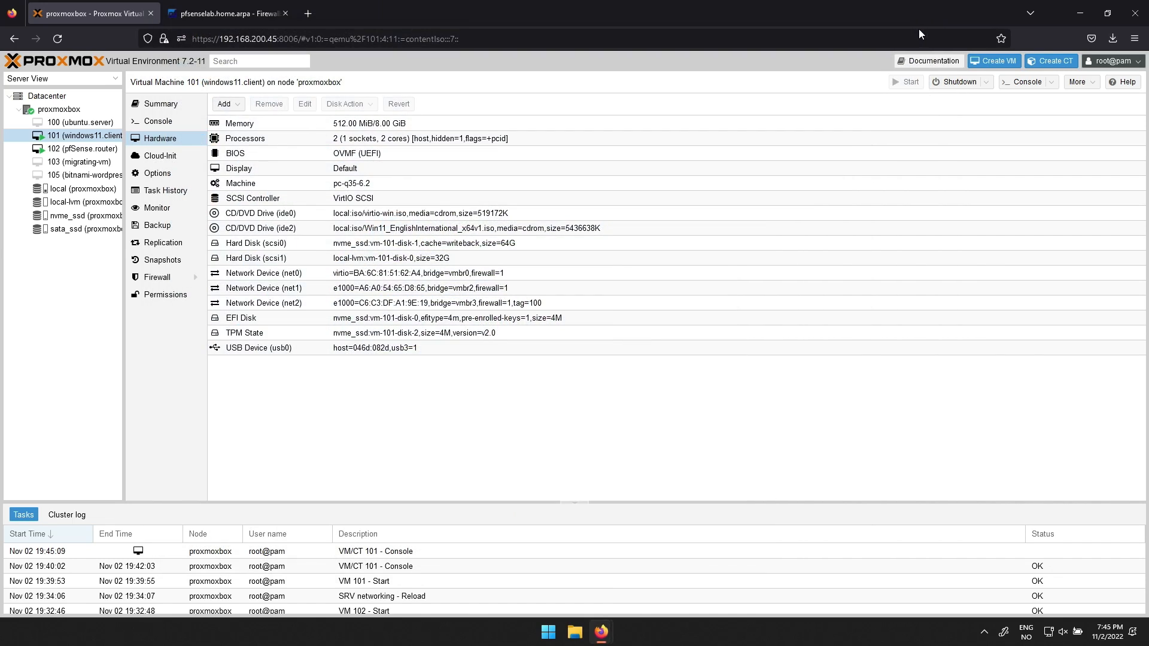
Cut the port enxe89f80839830 out of the bridge ports of proxmoxbox's Linux bridge vmbr2 and save the bridge
click(52, 109)
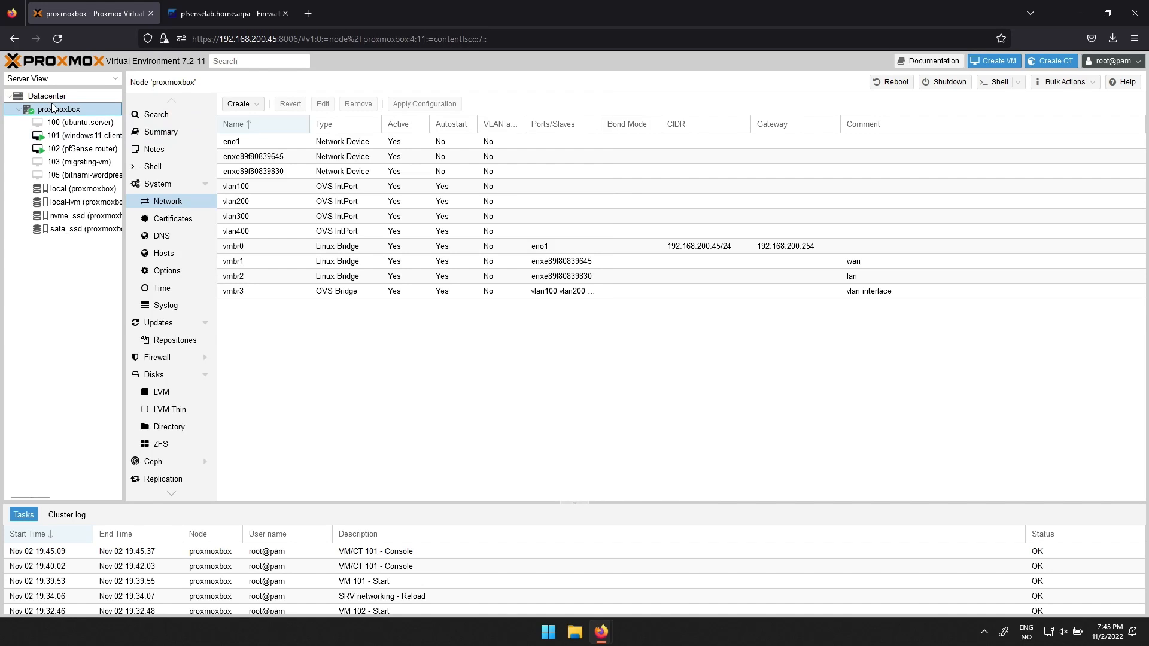
double_click(527, 276)
double_click(712, 317)
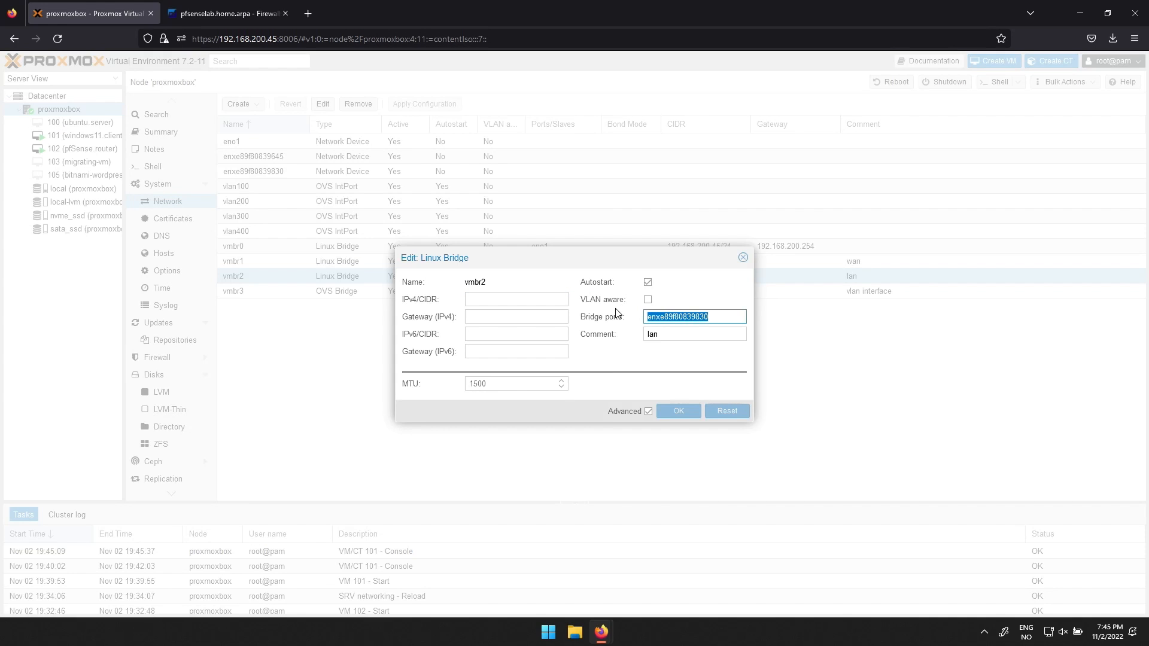
right_click(657, 312)
click(695, 366)
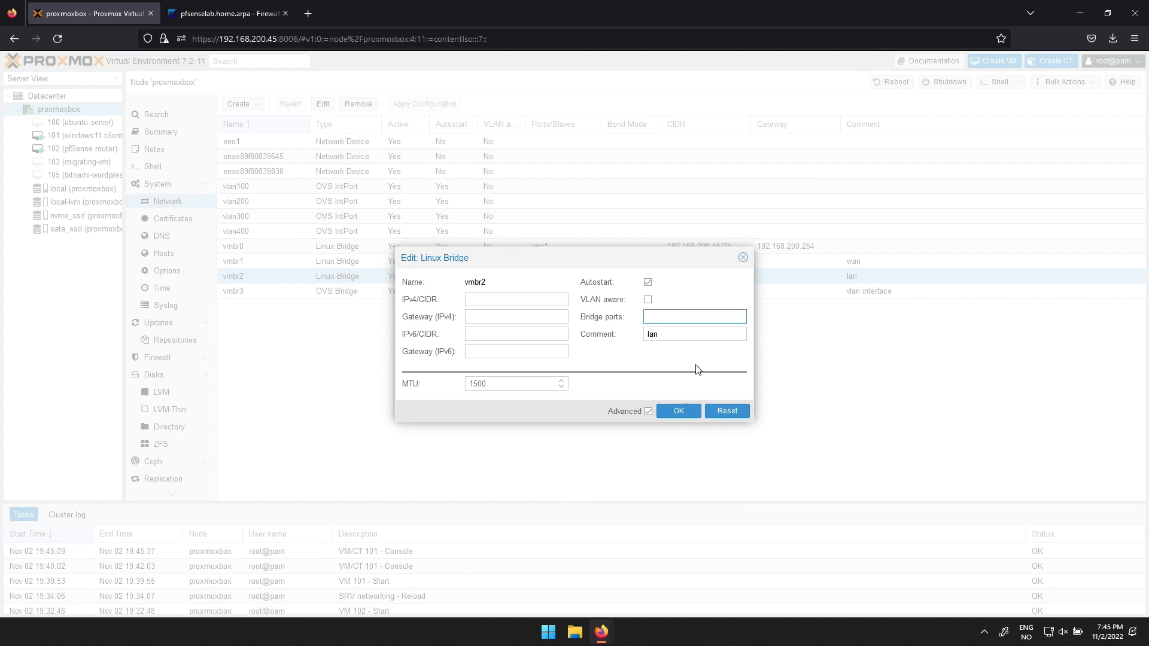
click(679, 411)
Add enxe89f80839830 before vlan100 in the bridge ports of OVS bridge vmbr3, and apply the network configuration
double_click(503, 292)
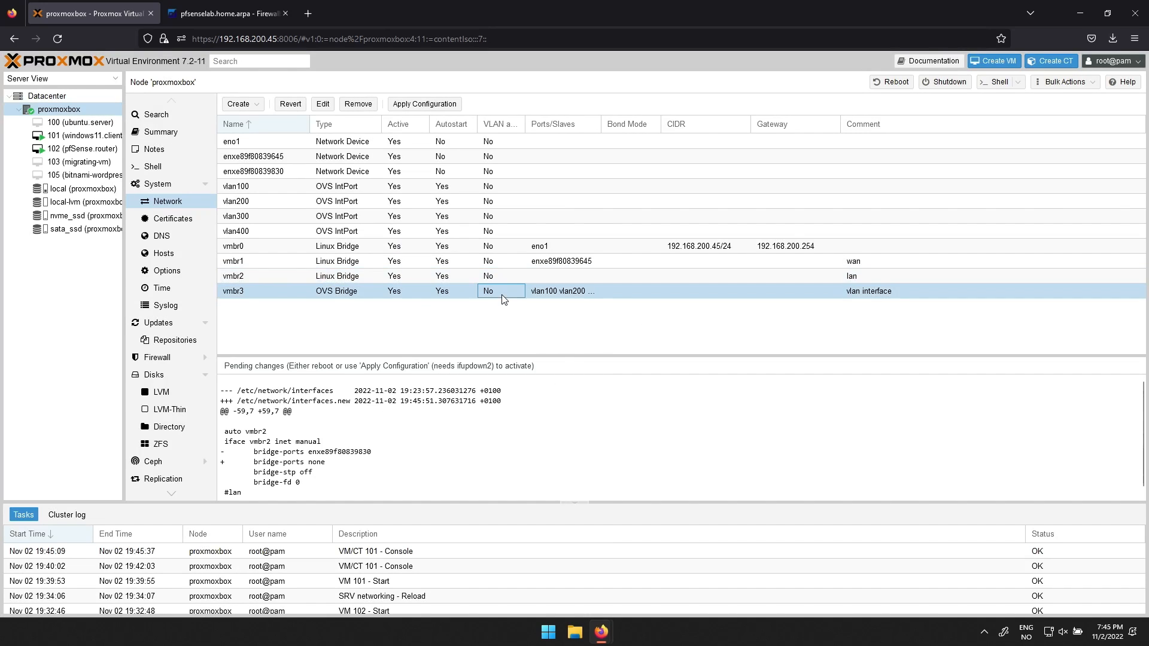
click(648, 299)
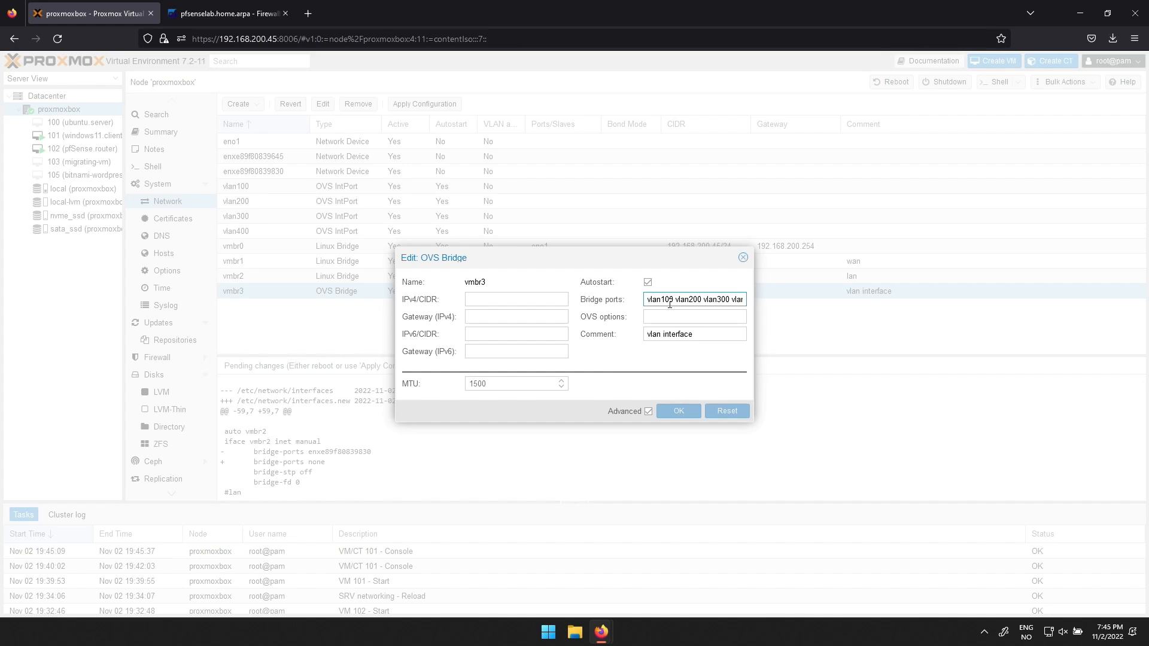
key(ctrl+v)
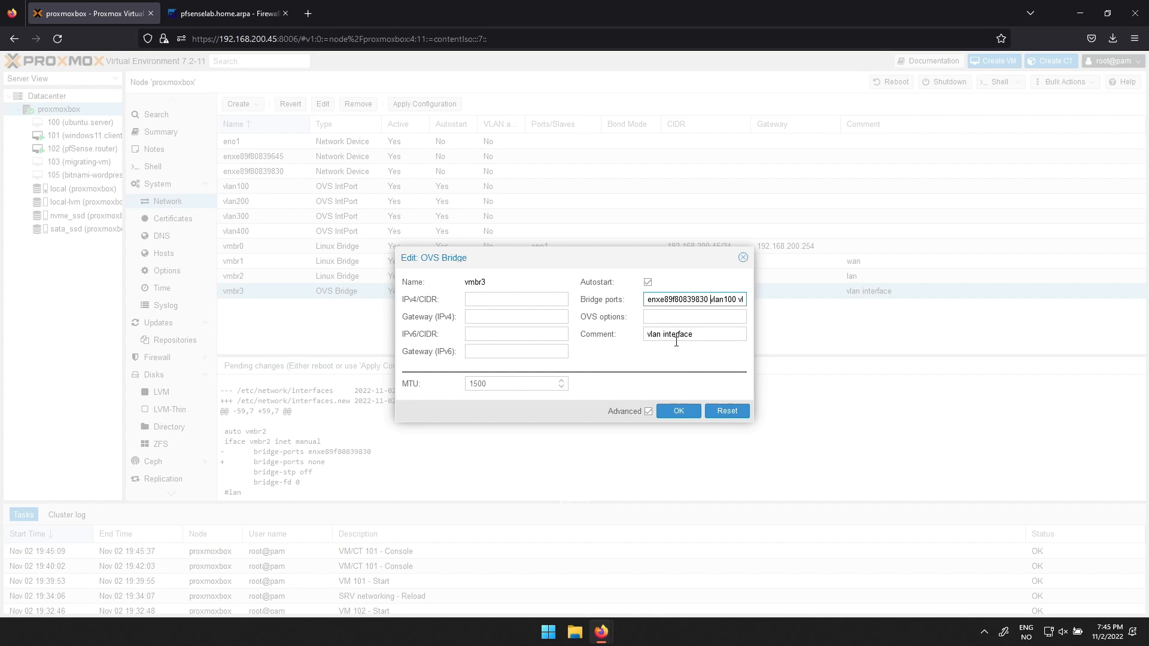
click(678, 411)
click(423, 104)
click(549, 360)
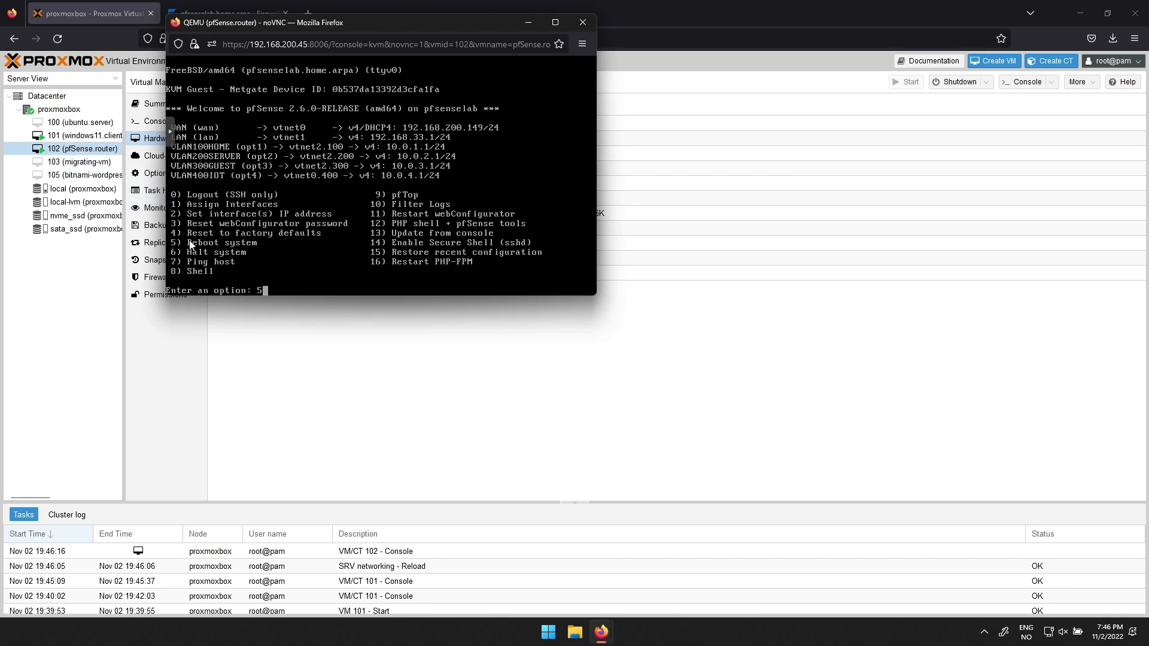
Reboot the pfSense router from its VM console with option 5, and confirm the reboot
text(5)
key(Return)
text(y)
key(Return)
Open Terminal on the local computer, run ipconfig, and highlight the IPv4 address of the adapter with gateway 10.0.1.1
key(super)
text(term)
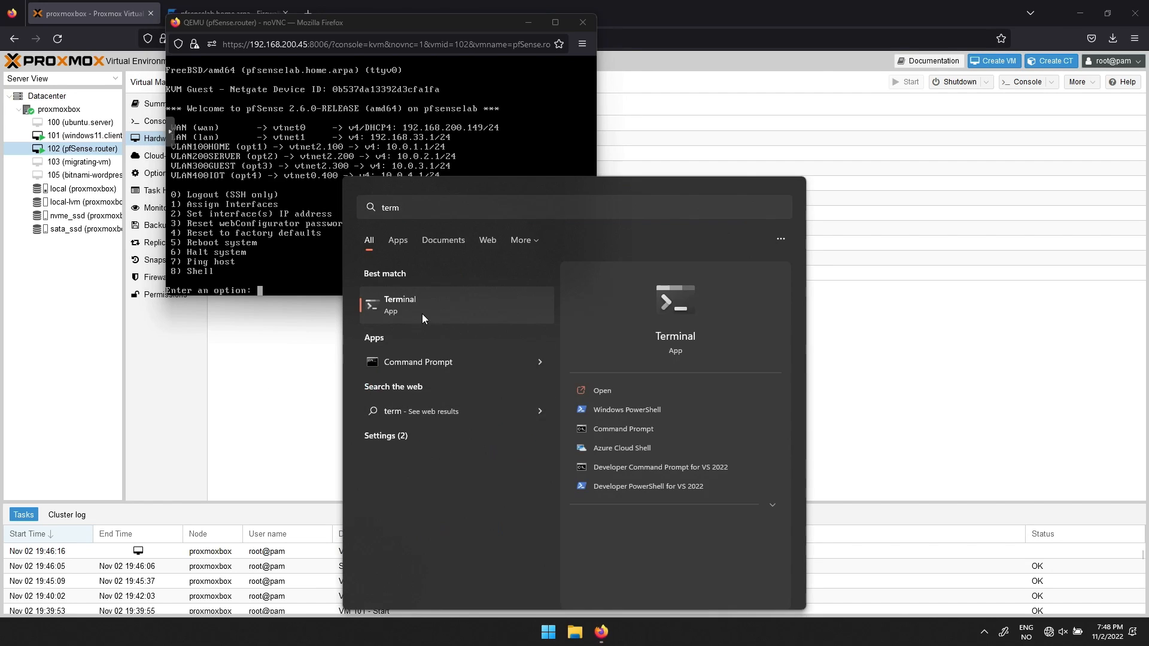
key(Return)
text(ipconfig)
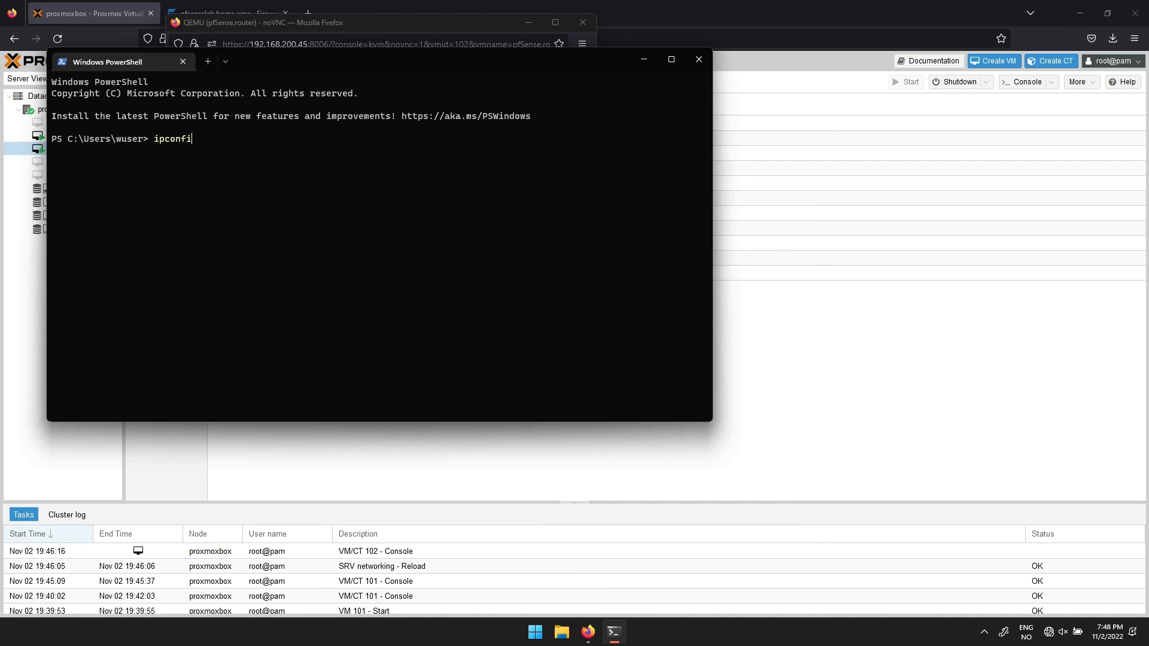
key(Return)
drag(263, 116, 306, 119)
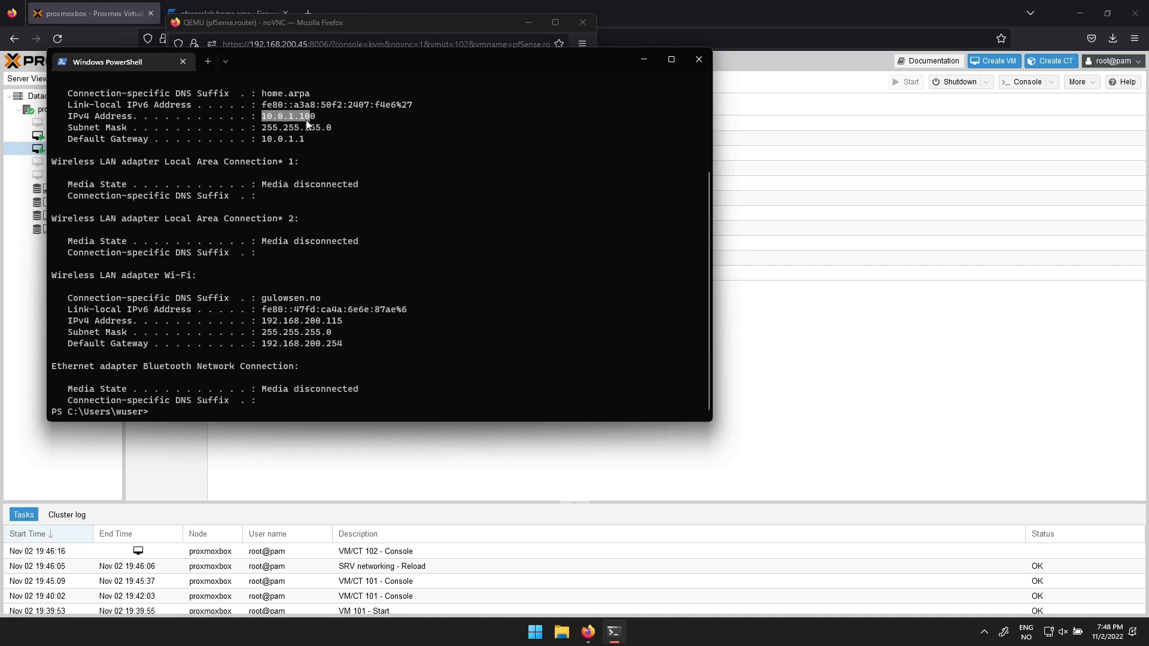